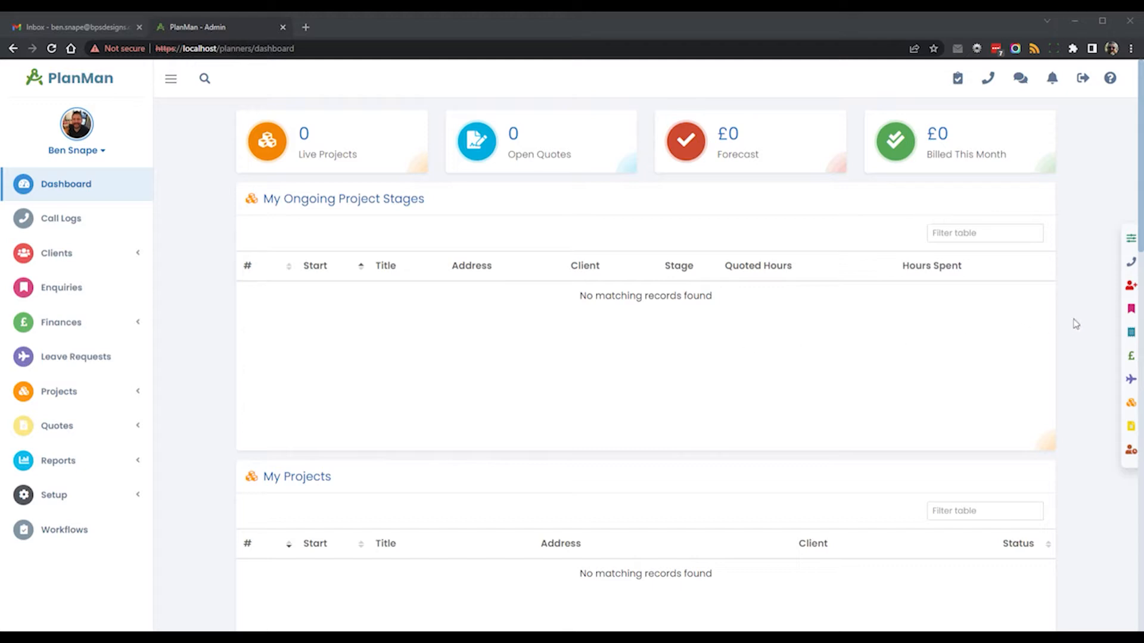
Step: Open a new client form from the active clients list and look through its contact, address and login fields
left_click(92, 257)
left_click(72, 289)
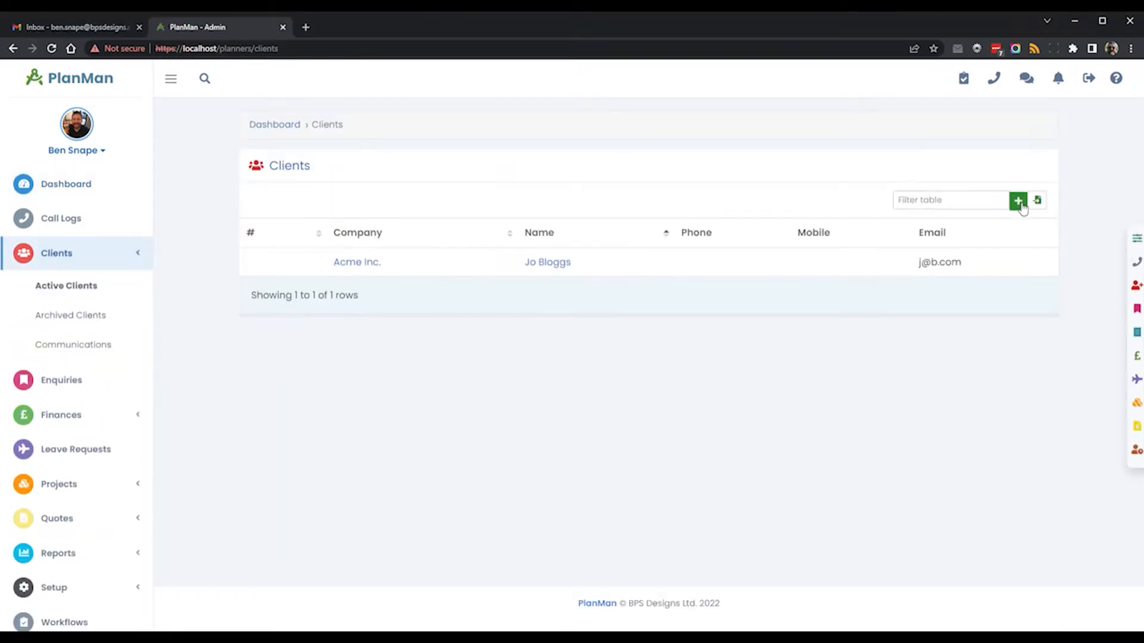
left_click(1018, 200)
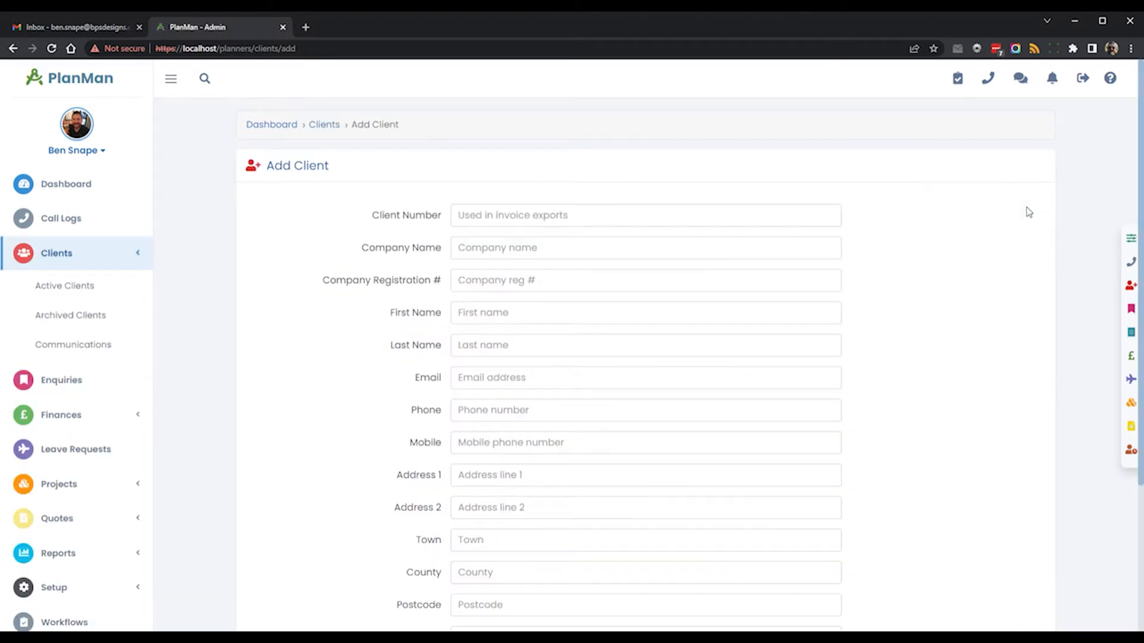
left_click(494, 347)
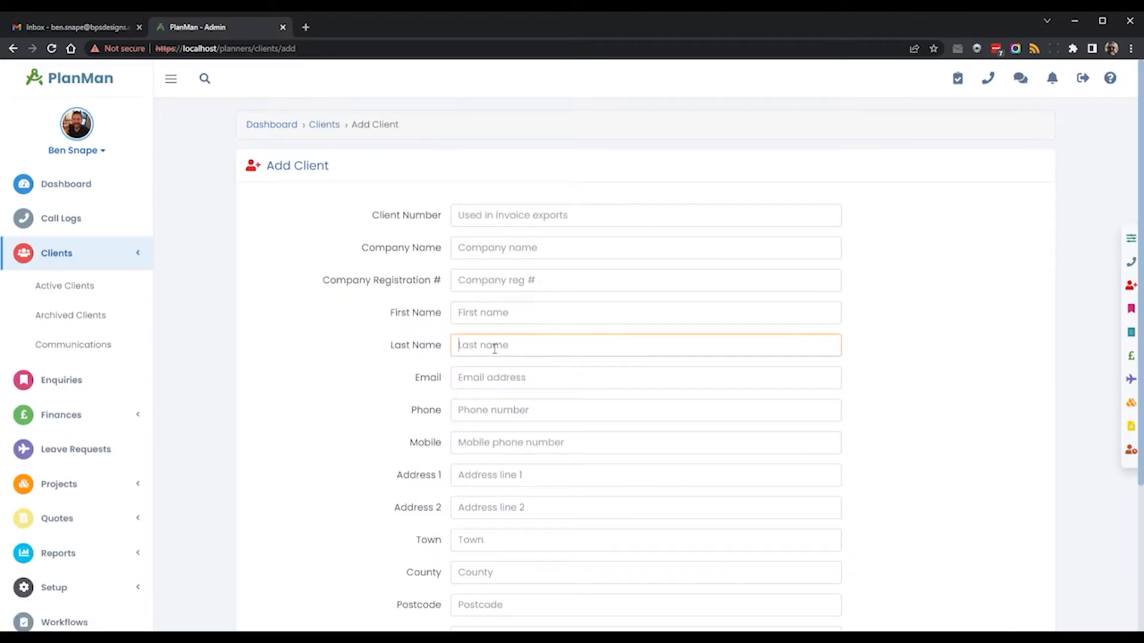
left_click(489, 382)
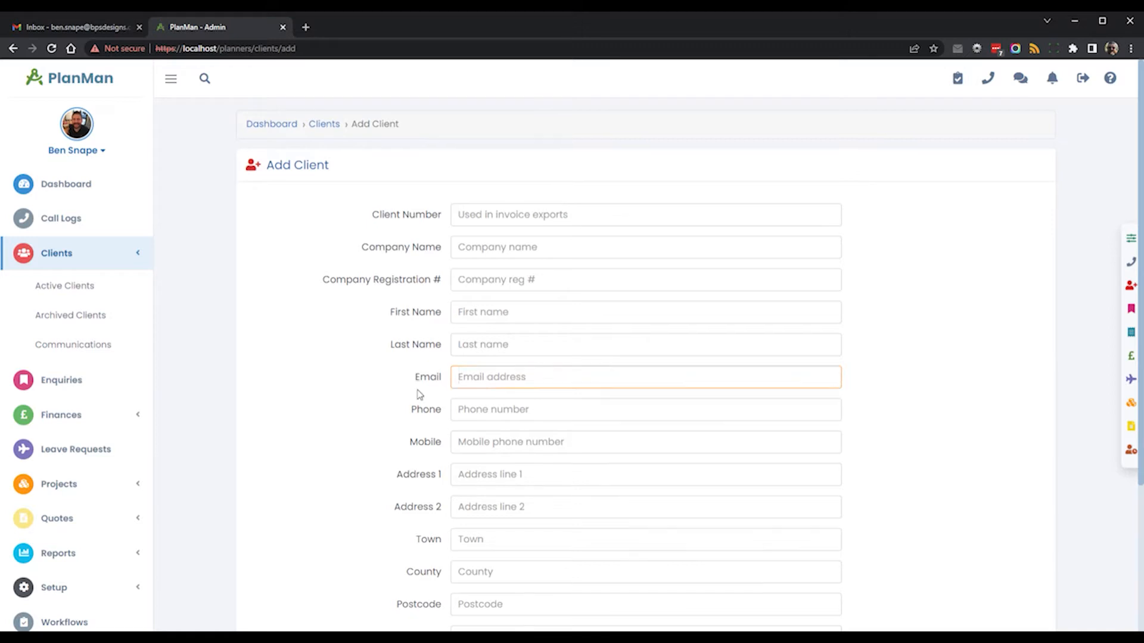
scroll(419, 394, "down", 3)
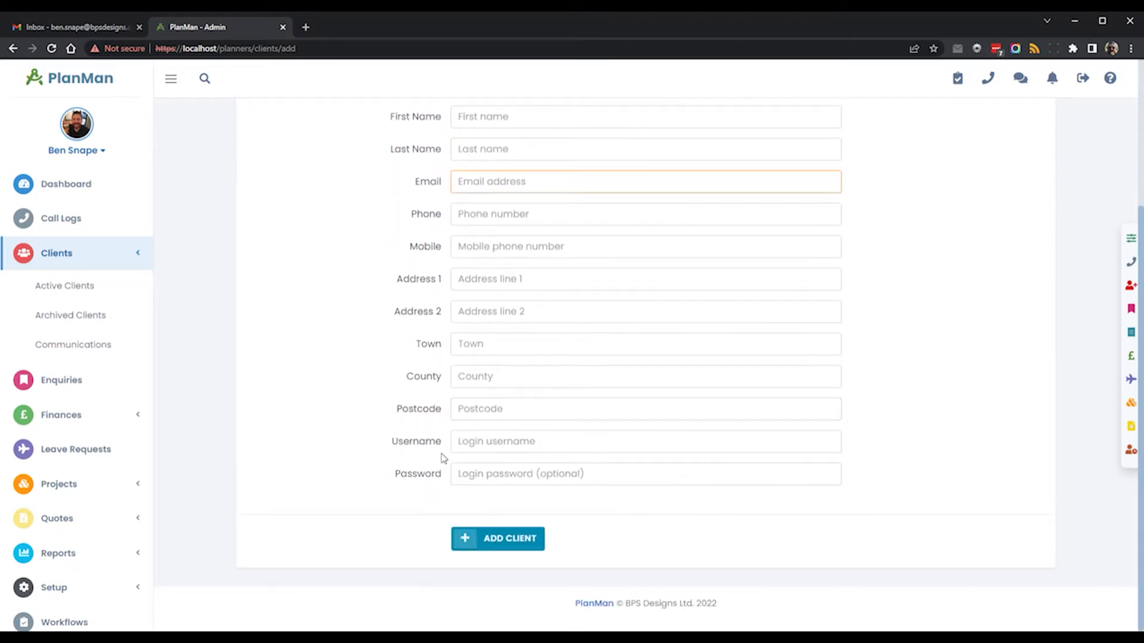
left_click(519, 448)
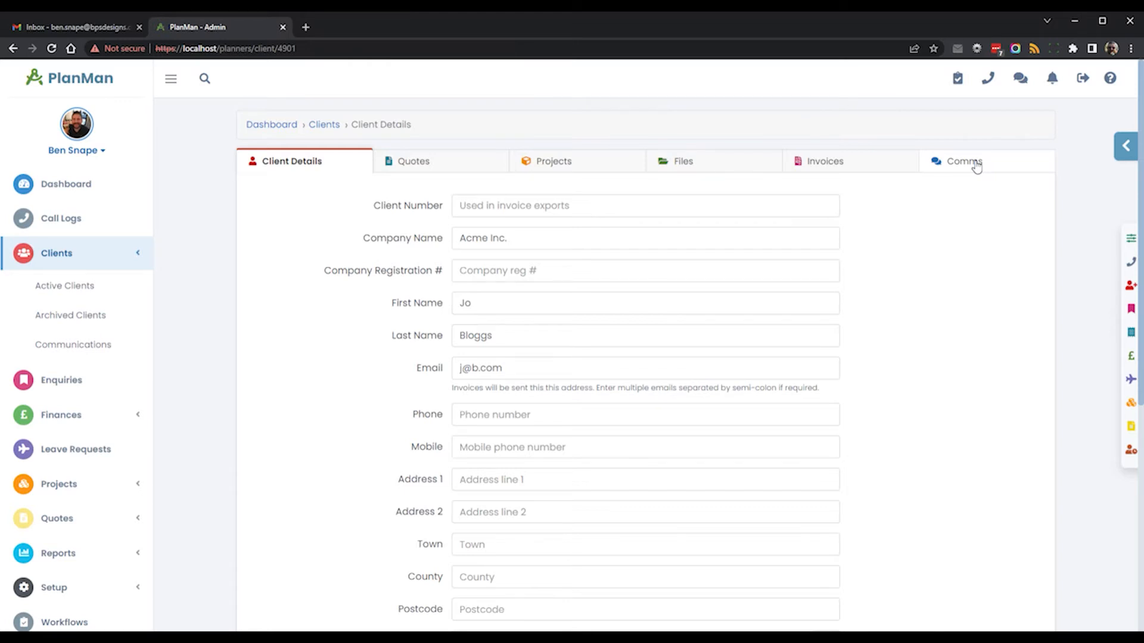
Step: Review the Acme Inc. client's login and notification settings, opening the credential reset prompt and cancelling it
scroll(651, 360, "down", 5)
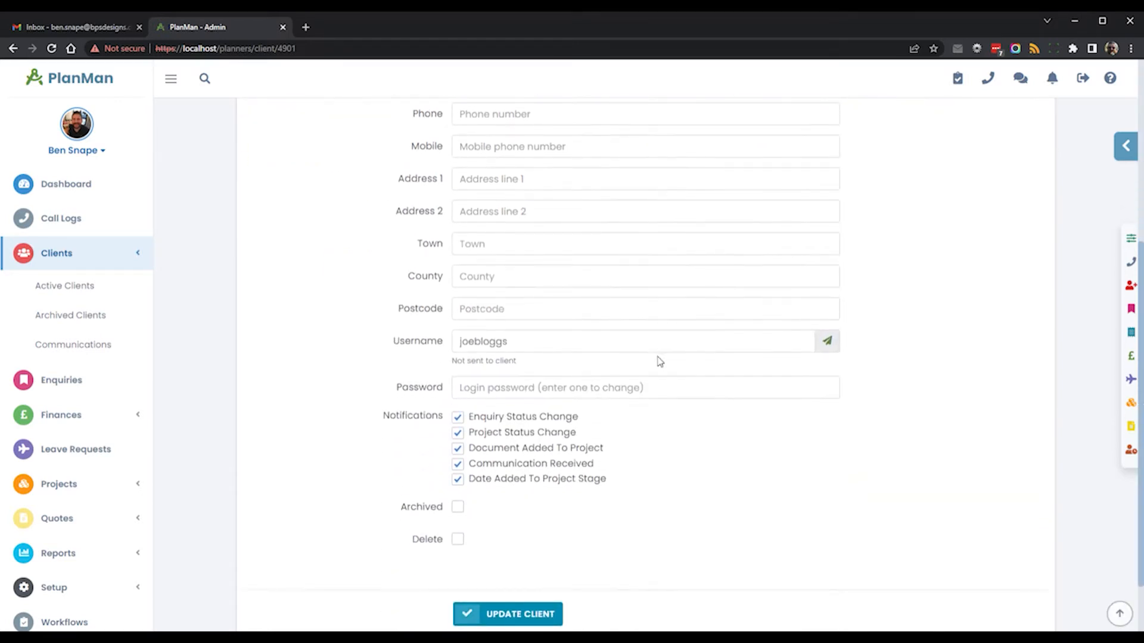
left_click(829, 343)
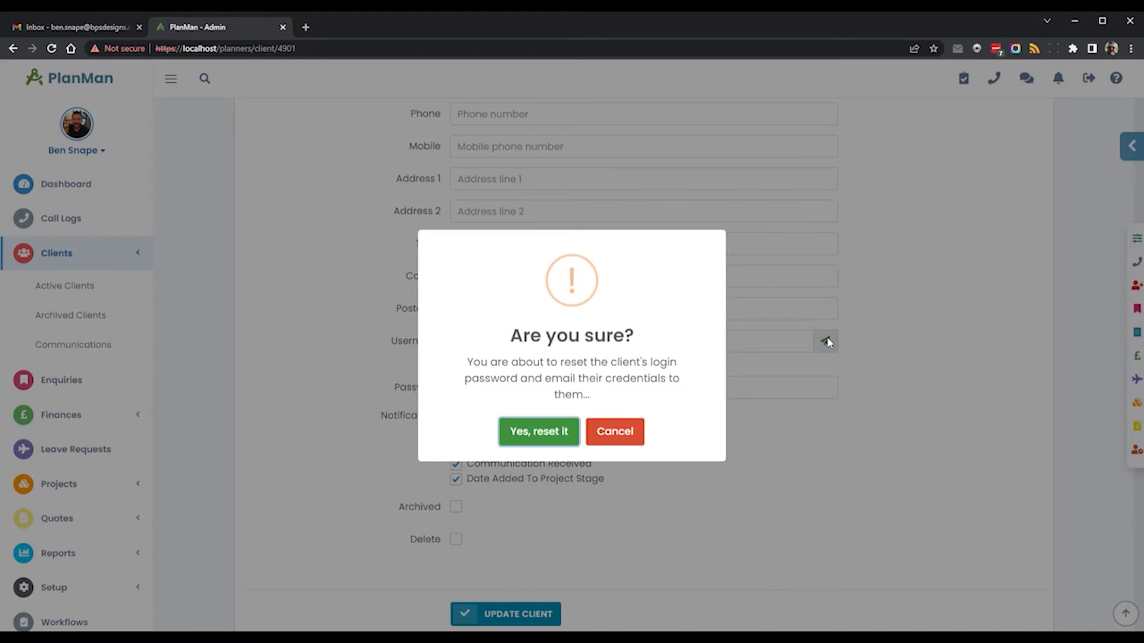
left_click(623, 436)
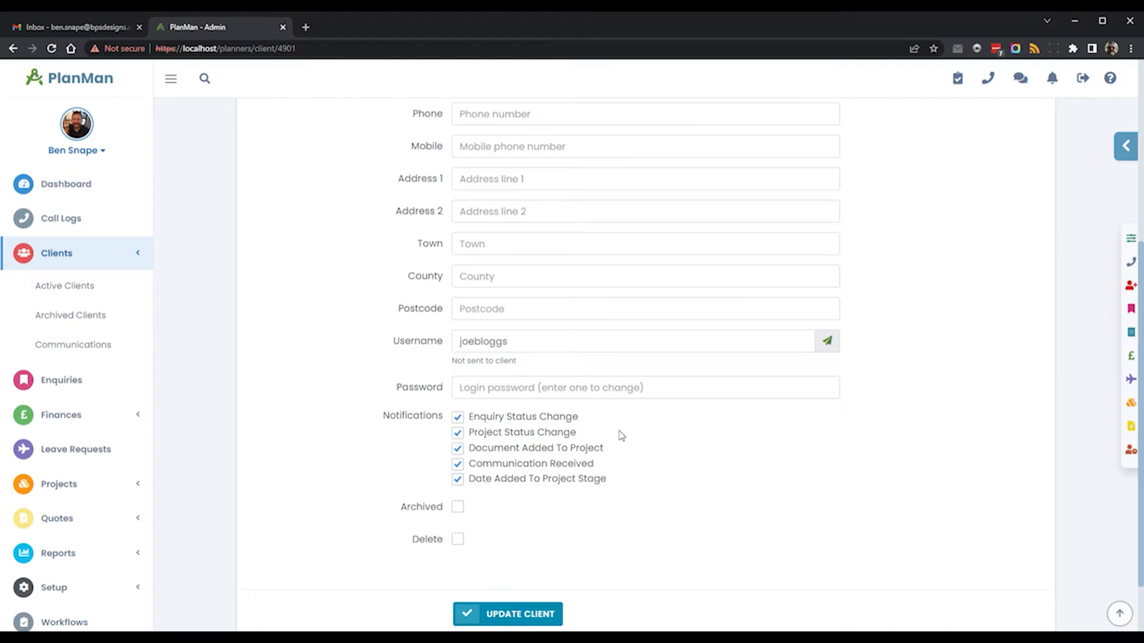
scroll(621, 435, "down", 2)
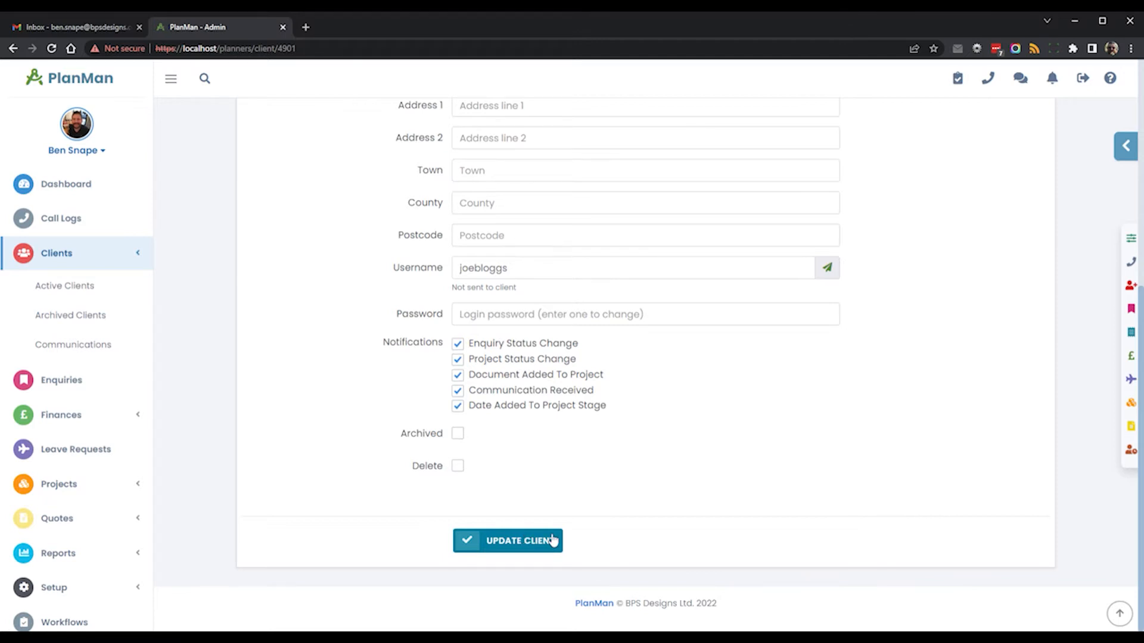
Step: Create a project template in the setup area with the title 1 and the description 2
left_click(54, 587)
scroll(51, 536, "down", 3)
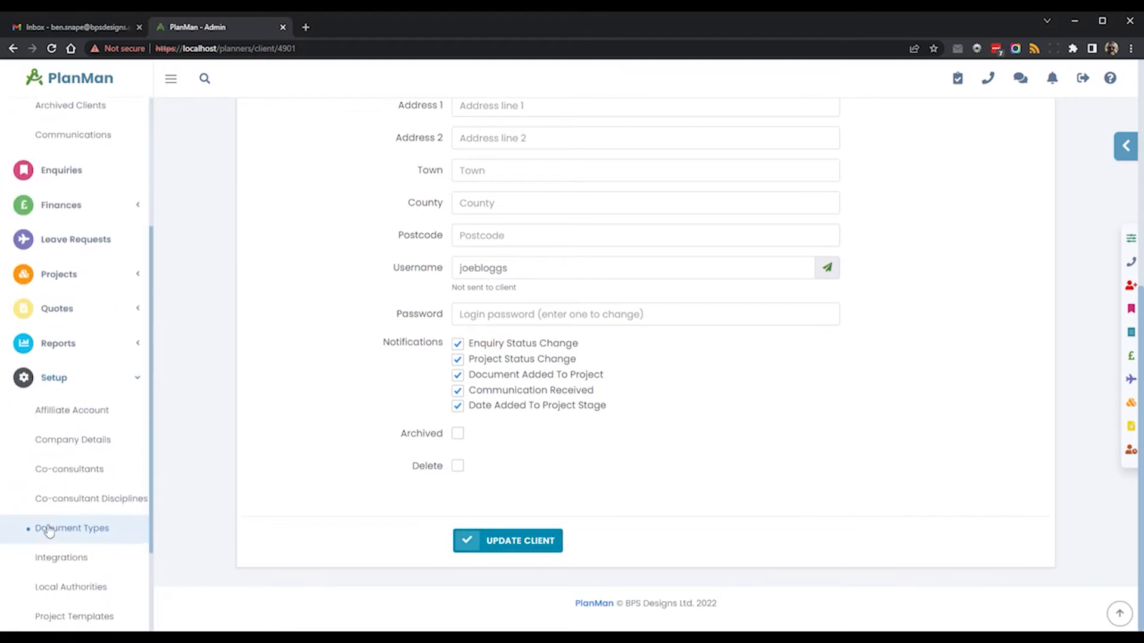
scroll(49, 530, "down", 2)
left_click(76, 499)
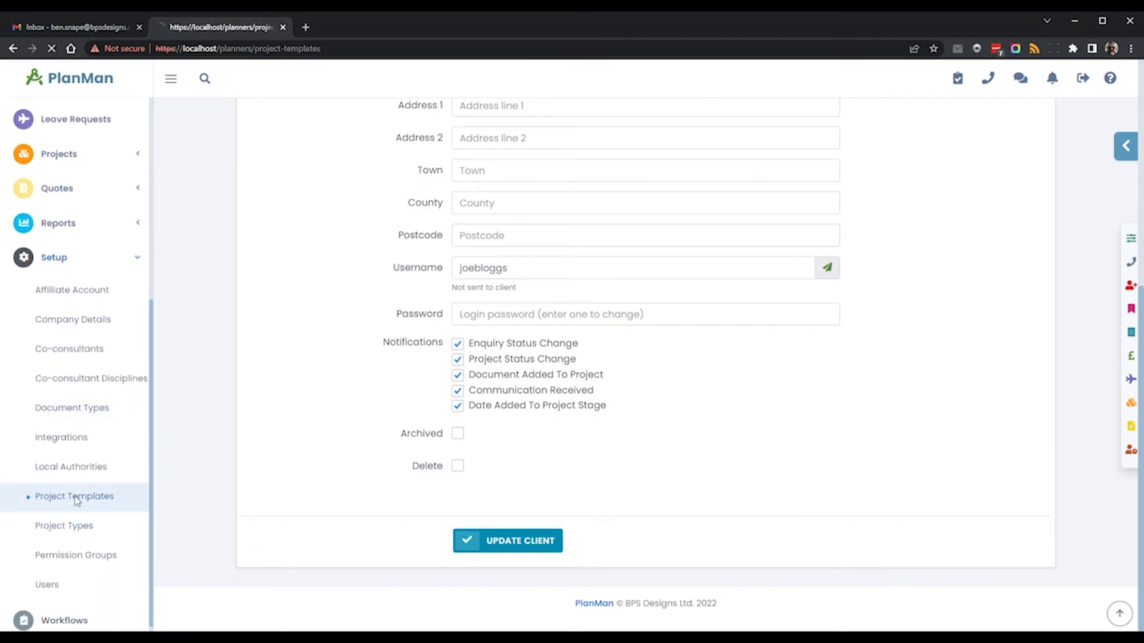
left_click(1040, 166)
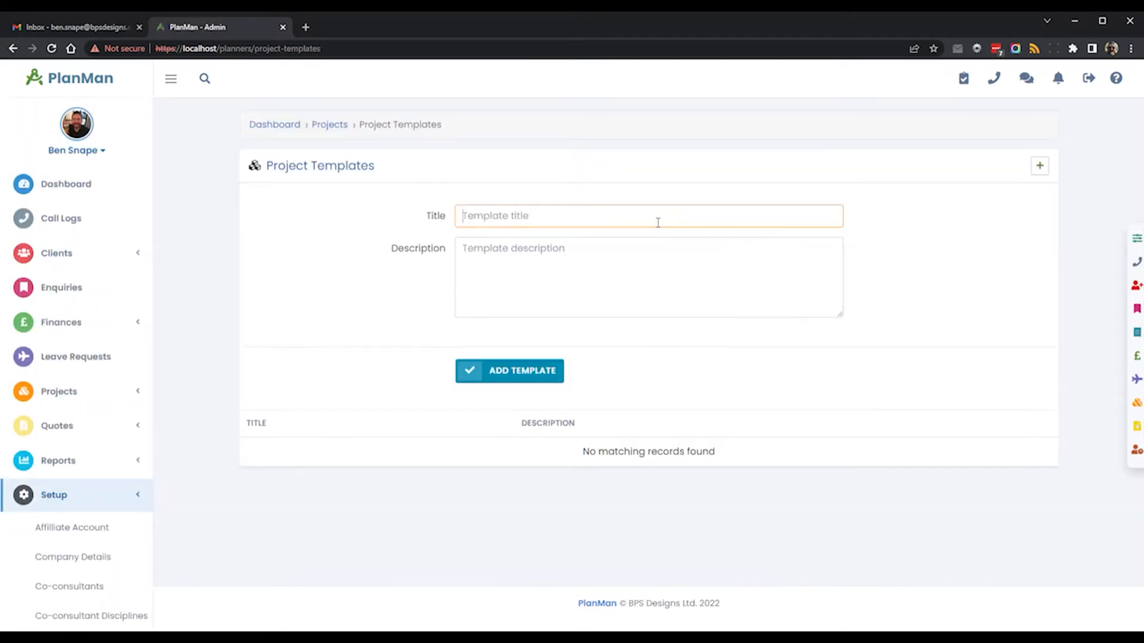
type("1")
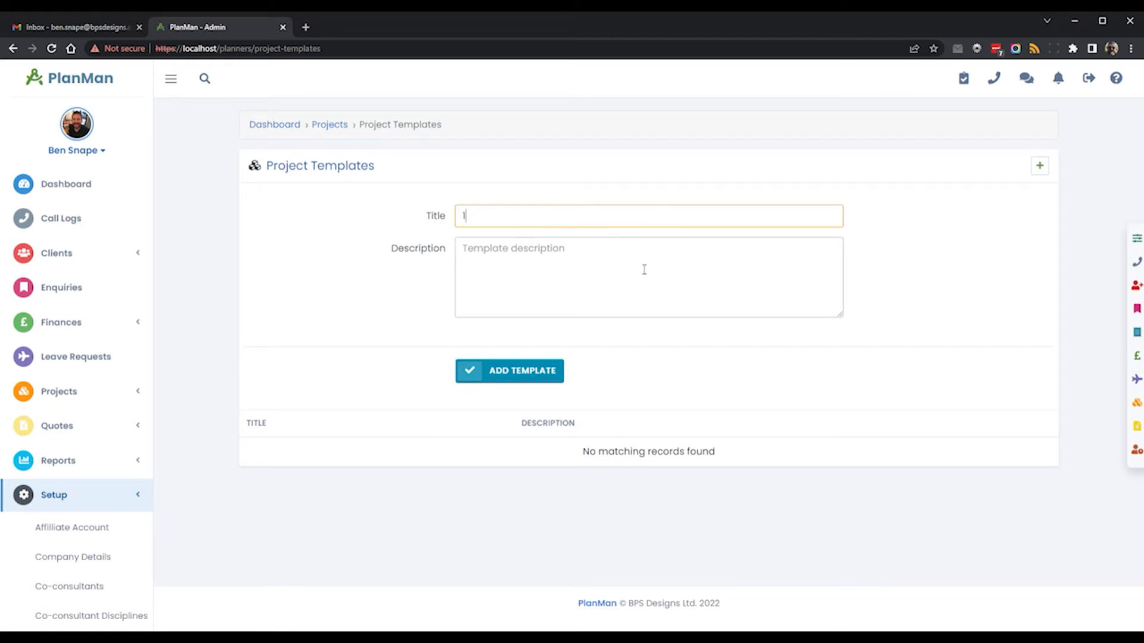
left_click(643, 270)
type("2")
left_click(549, 373)
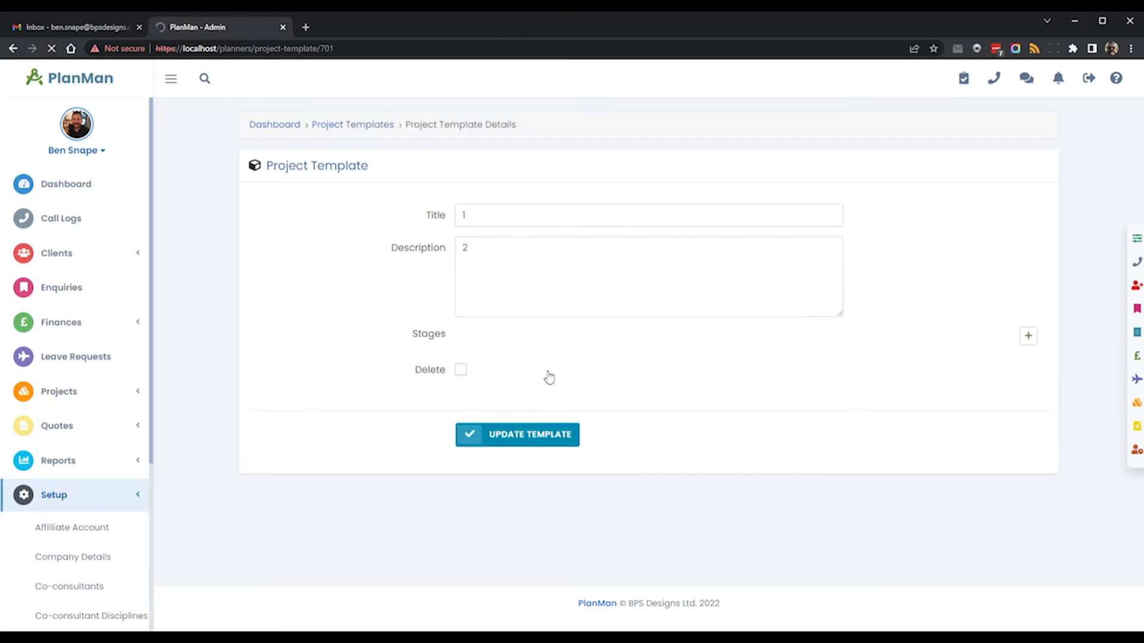
Step: Add a stage to the template with number 1, title "stage 1" and description "desc", leaving hours and price blank
left_click(1027, 335)
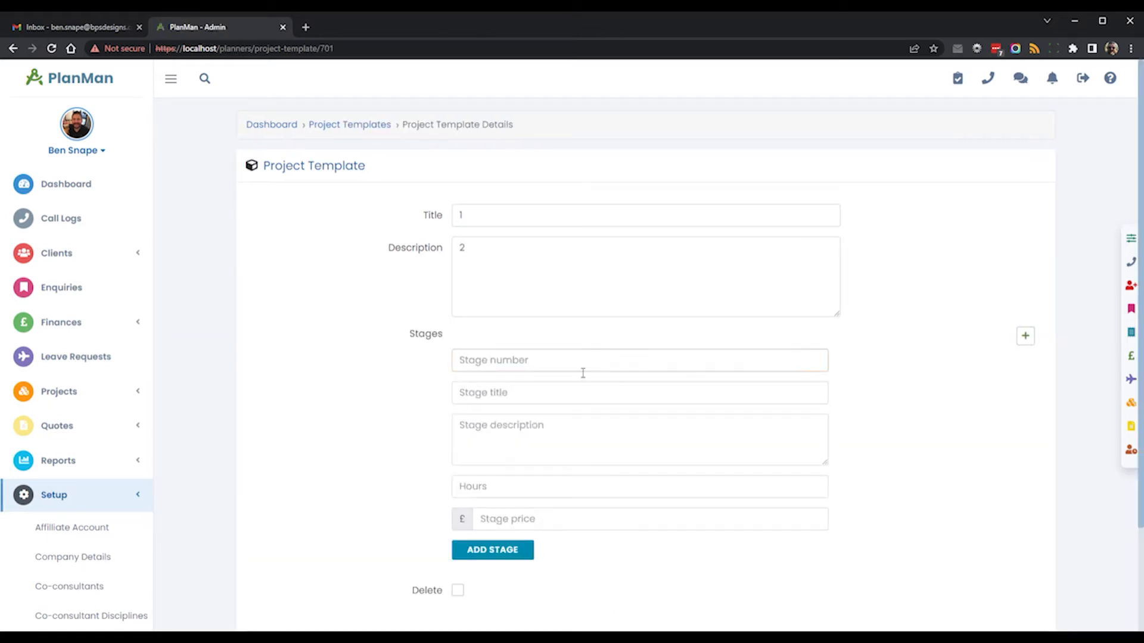
left_click(555, 369)
type("1")
left_click(524, 398)
type("s")
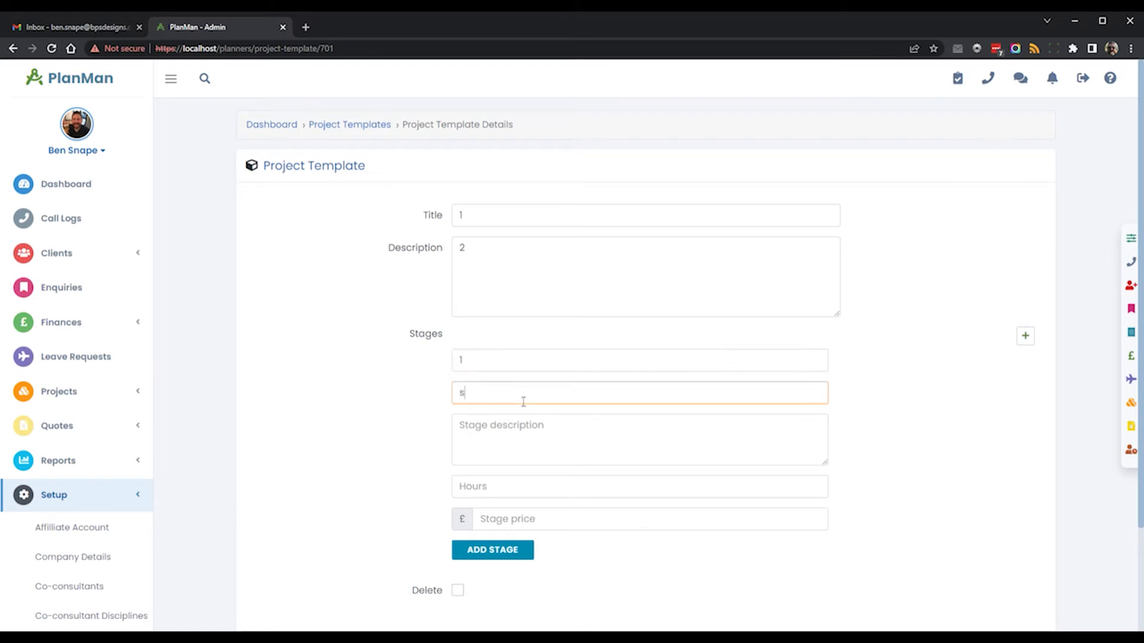
type("tage 12")
key("BackSpace")
left_click(531, 452)
type("desc")
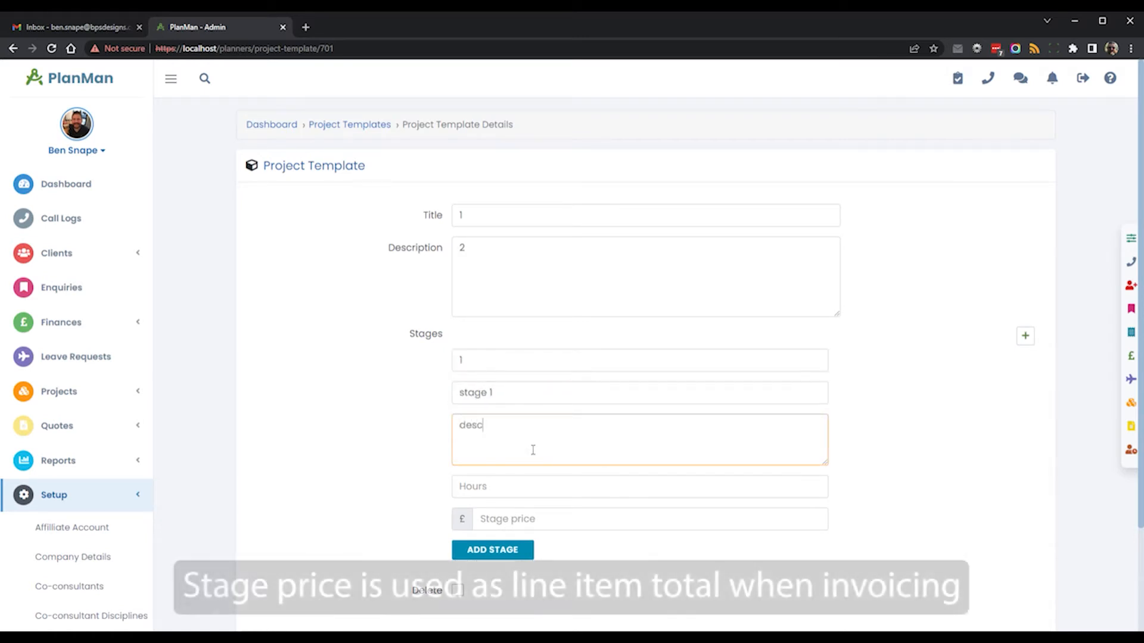
left_click(513, 485)
left_click(508, 517)
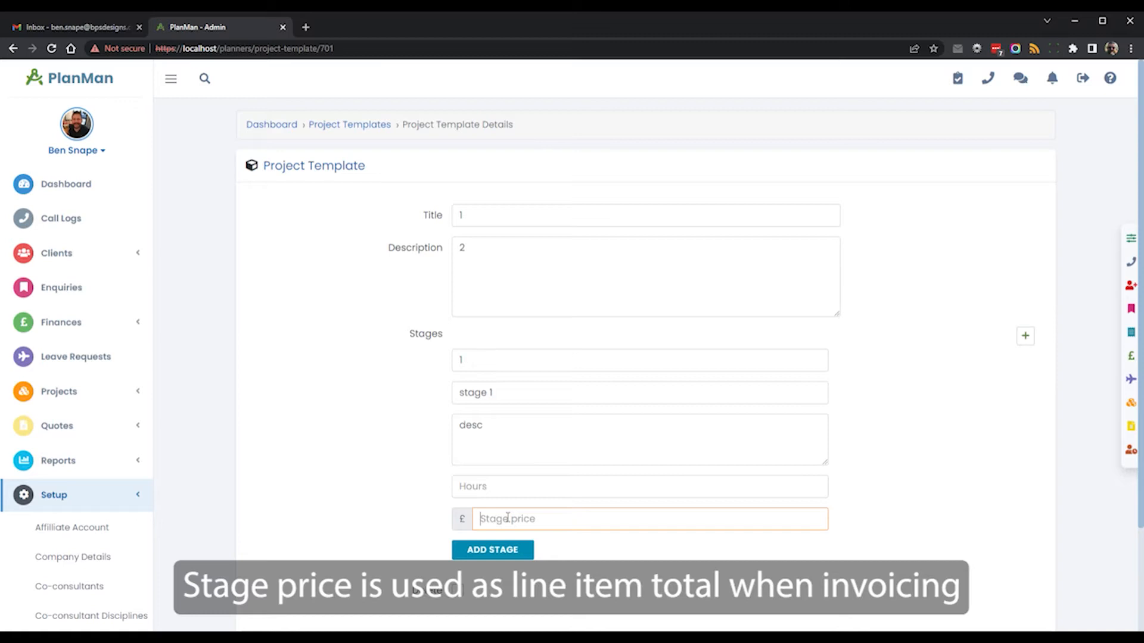
left_click(513, 551)
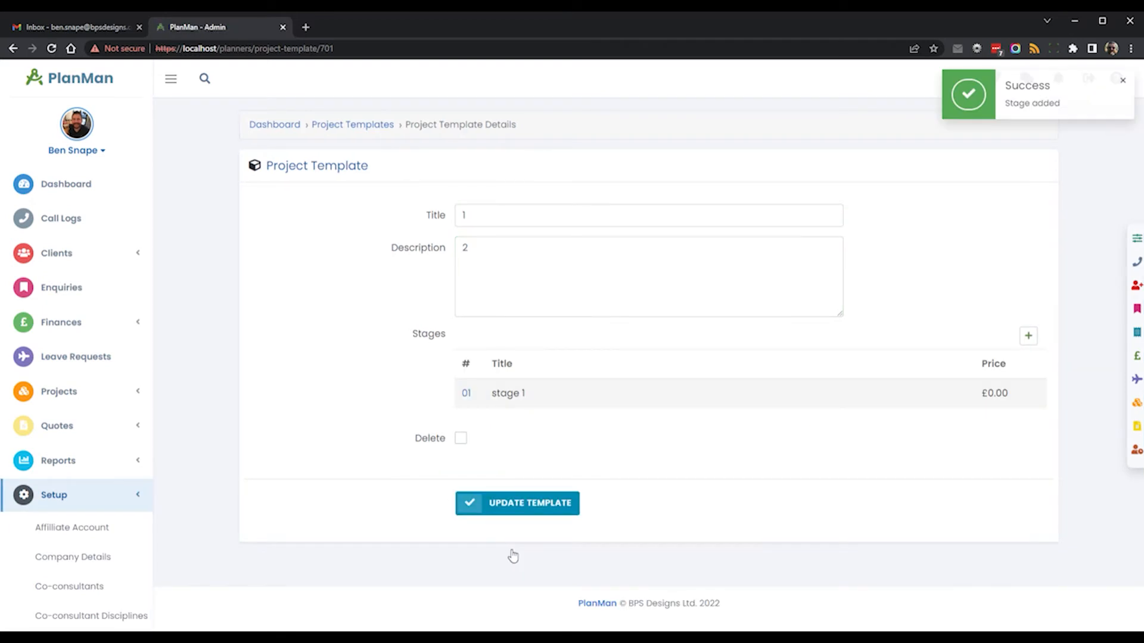
left_click(1028, 336)
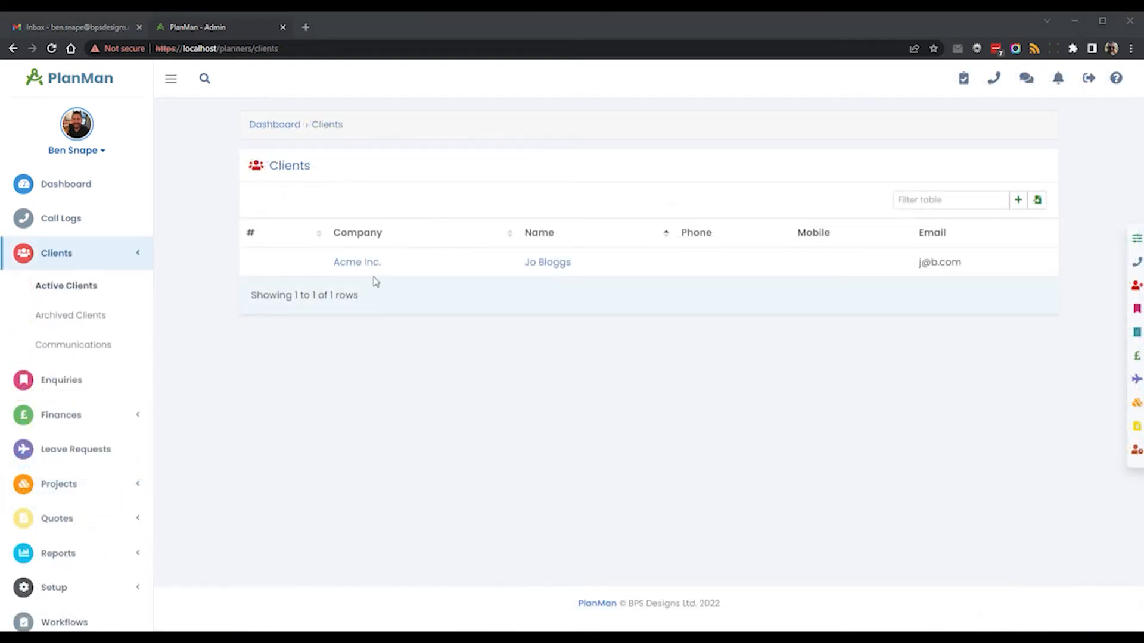
Step: Start a new quote from the Acme Inc. client record, with the title "Title here" and the description "Desc here"
left_click(365, 266)
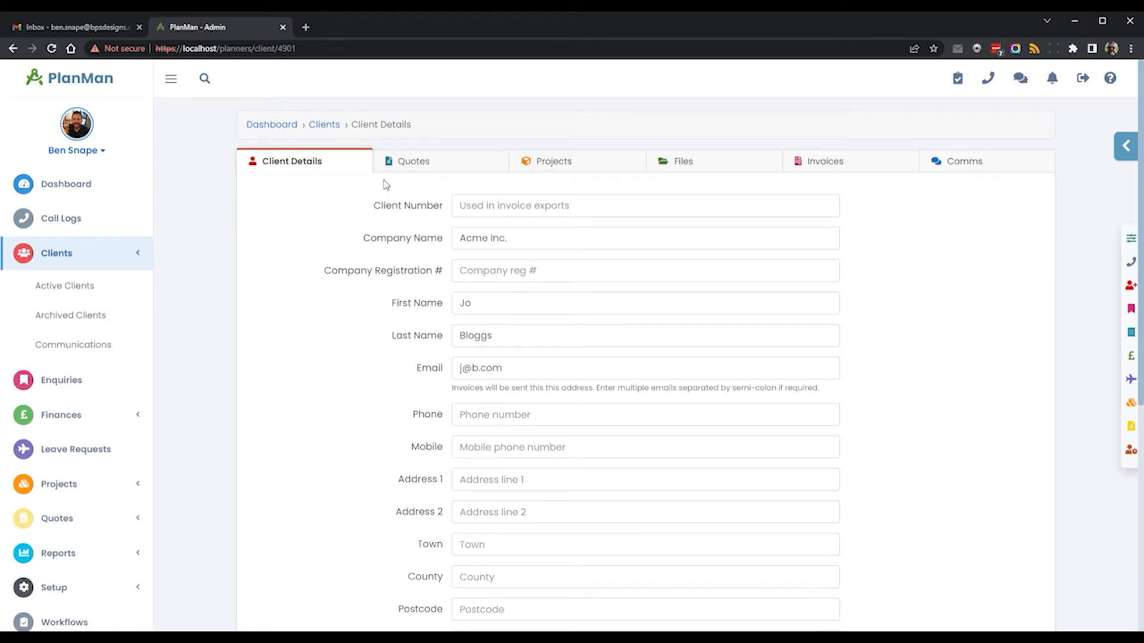
left_click(431, 166)
left_click(1035, 253)
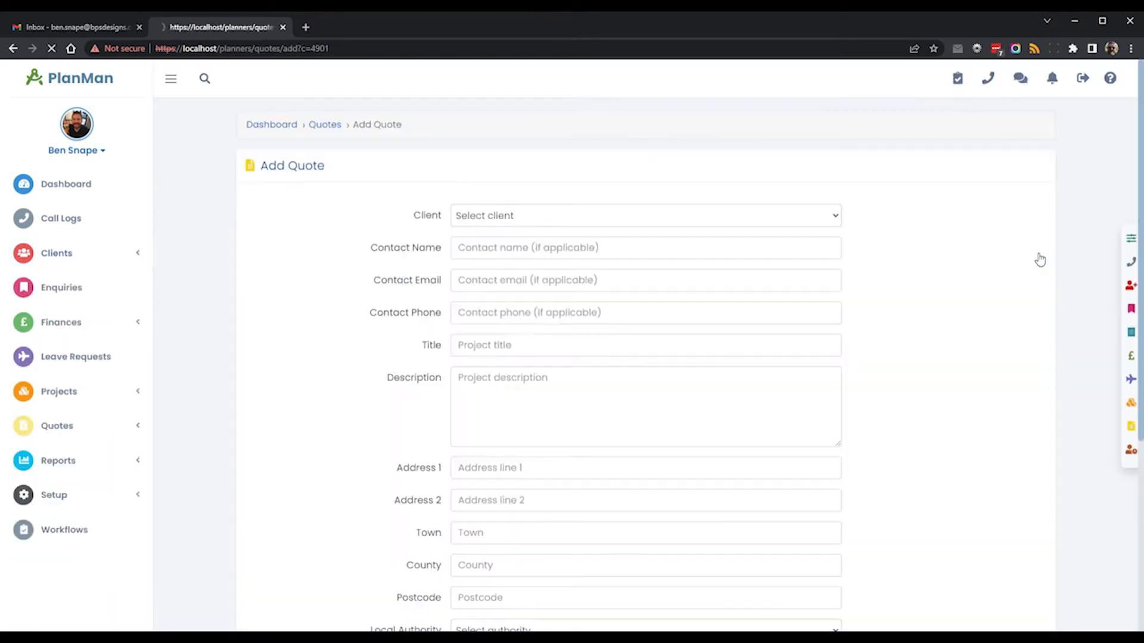
left_click(563, 345)
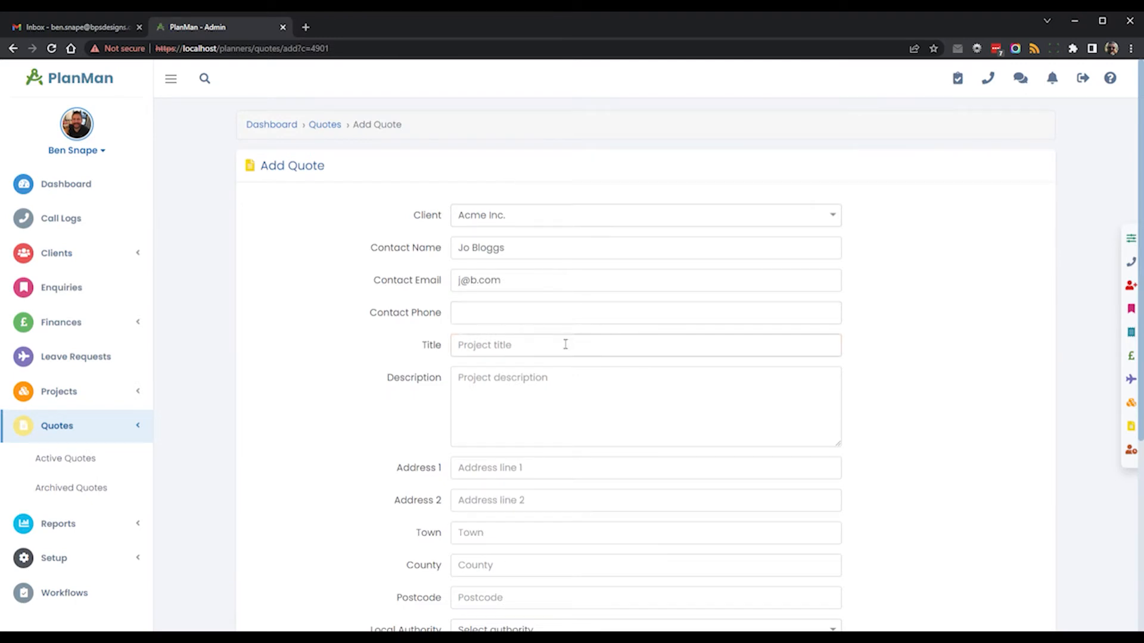
type("Title here")
key("Tab")
type("Desc here")
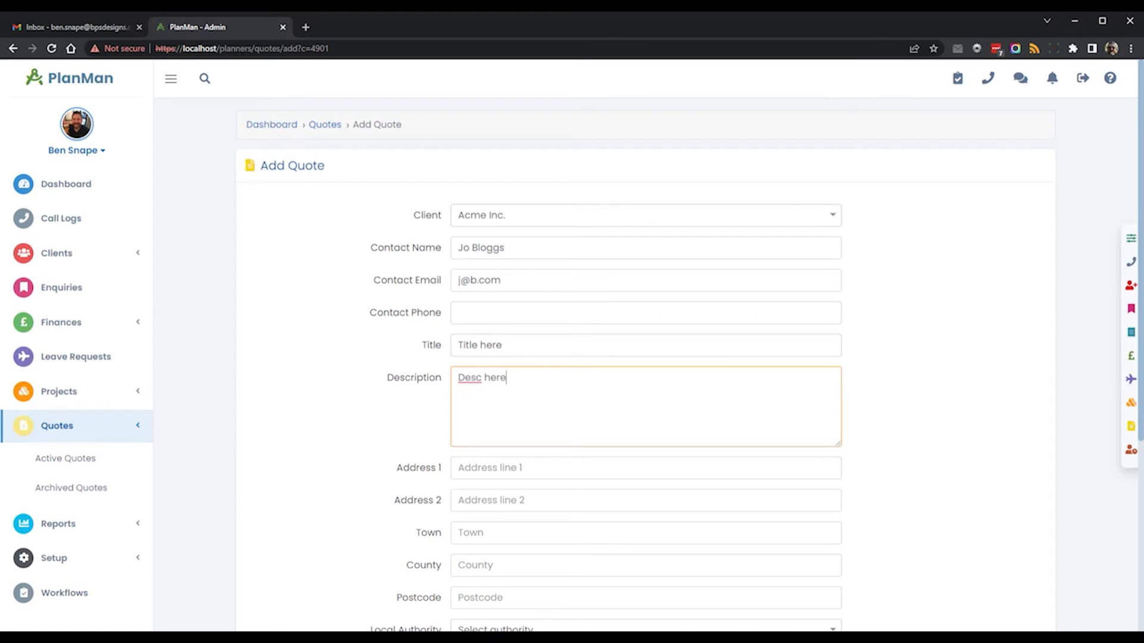
Step: Set the quote's local authority to WLDC, type to Application, project owner and template 1, and add the quote
scroll(636, 435, "down", 4)
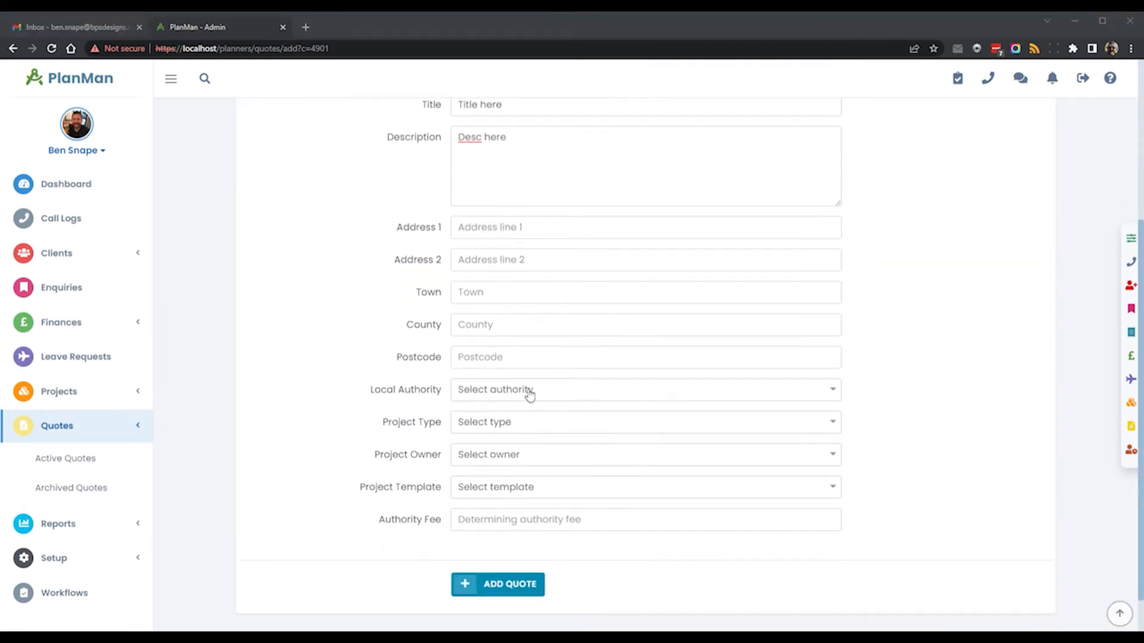
left_click(529, 393)
left_click(514, 430)
left_click(514, 427)
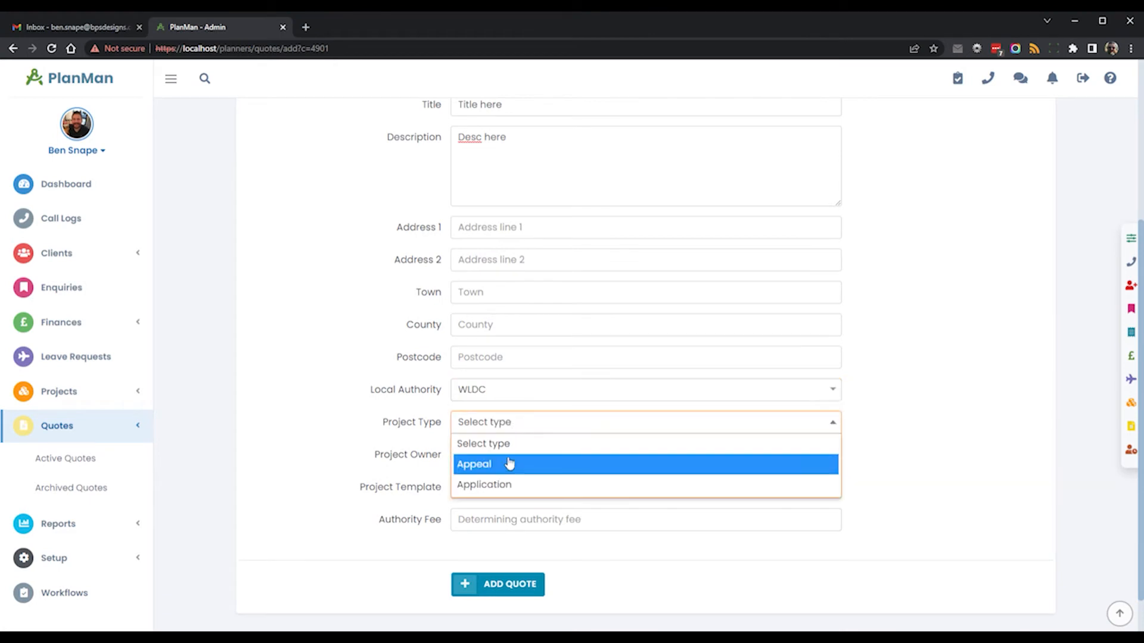
left_click(513, 484)
left_click(516, 460)
left_click(504, 496)
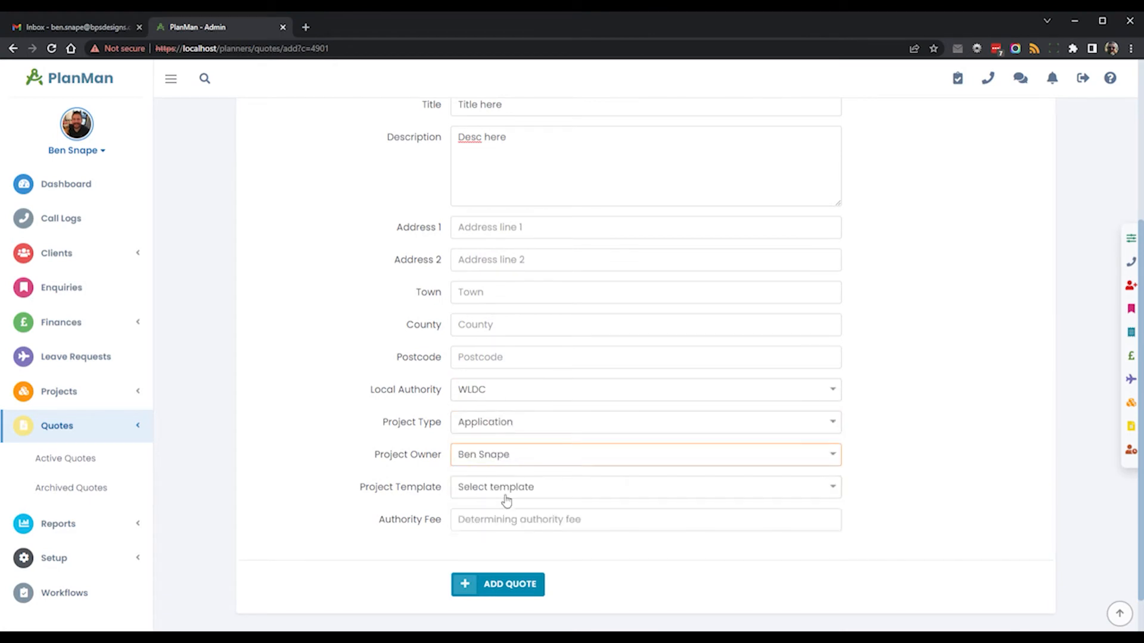
left_click(509, 487)
left_click(513, 524)
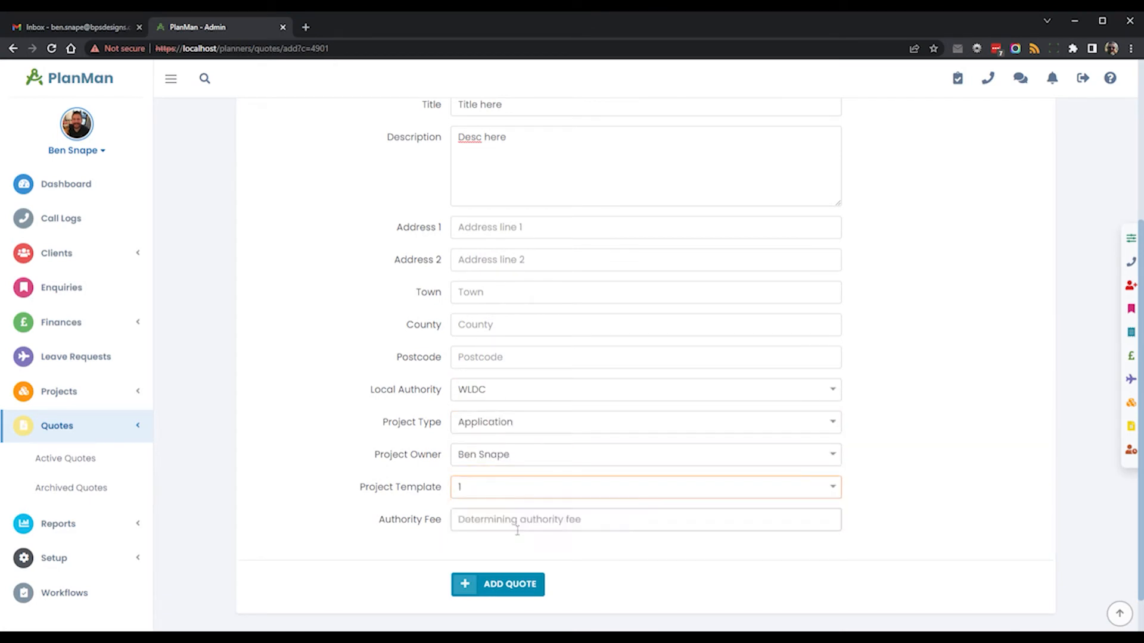
left_click(511, 592)
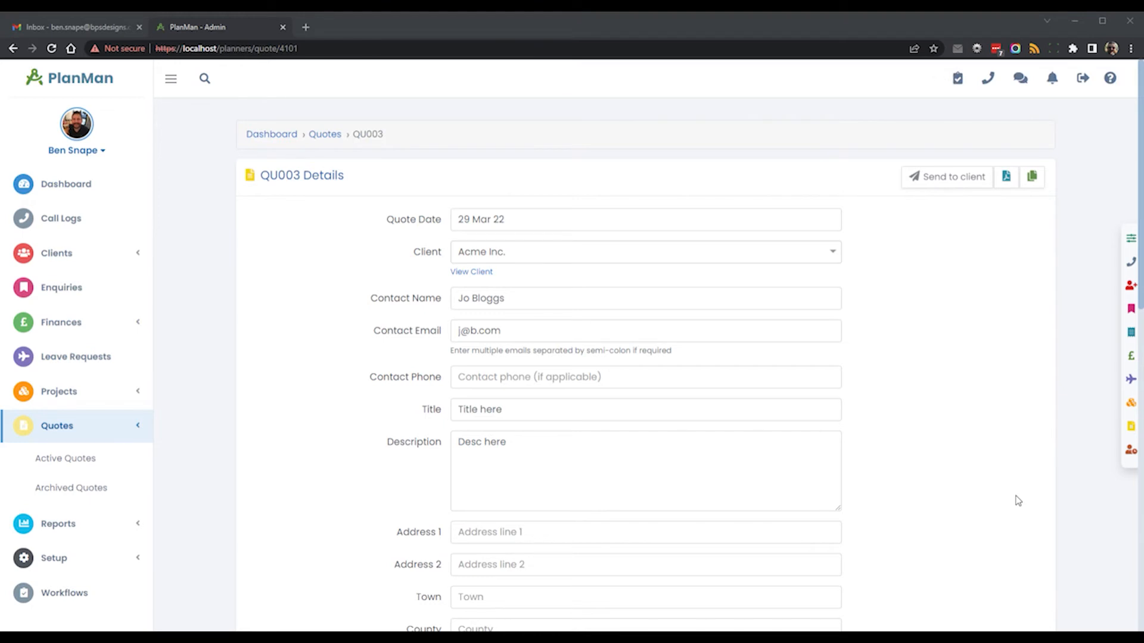
Step: Update stage 1 of the quote with a price of 180 and 4 quoted hours
scroll(1103, 503, "down", 10)
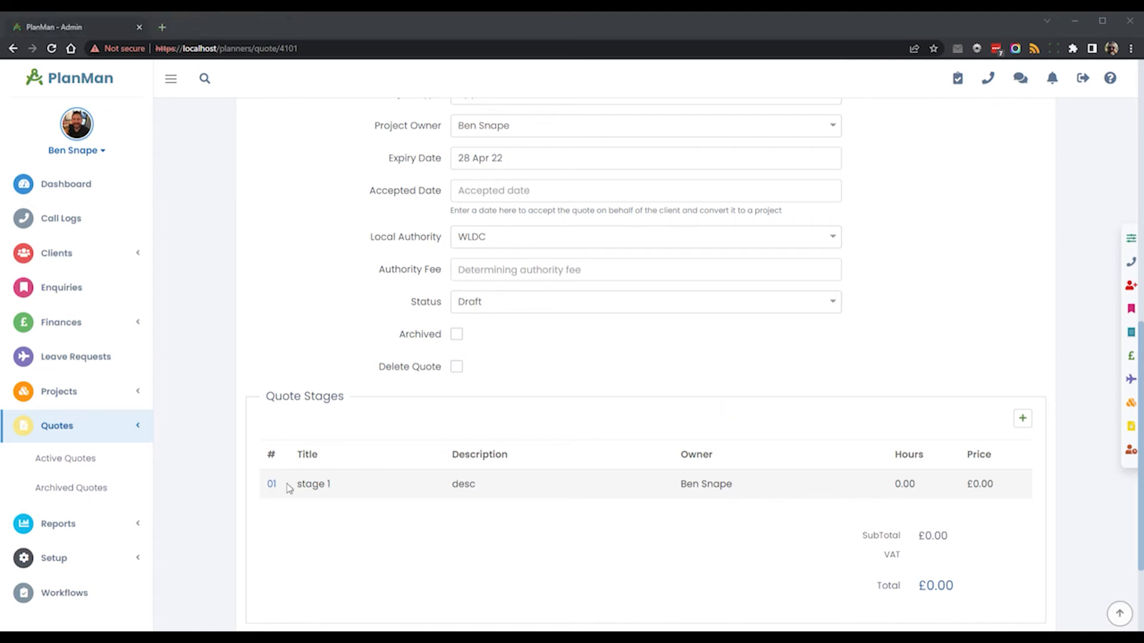
left_click(276, 486)
left_click(276, 486)
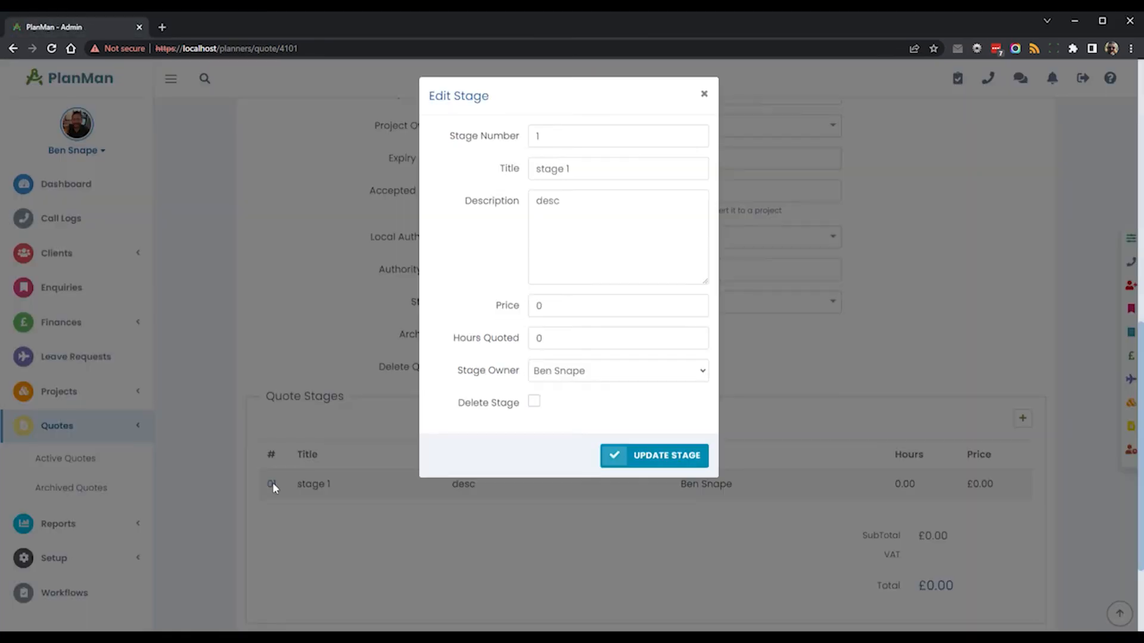
left_click(556, 308)
type("180")
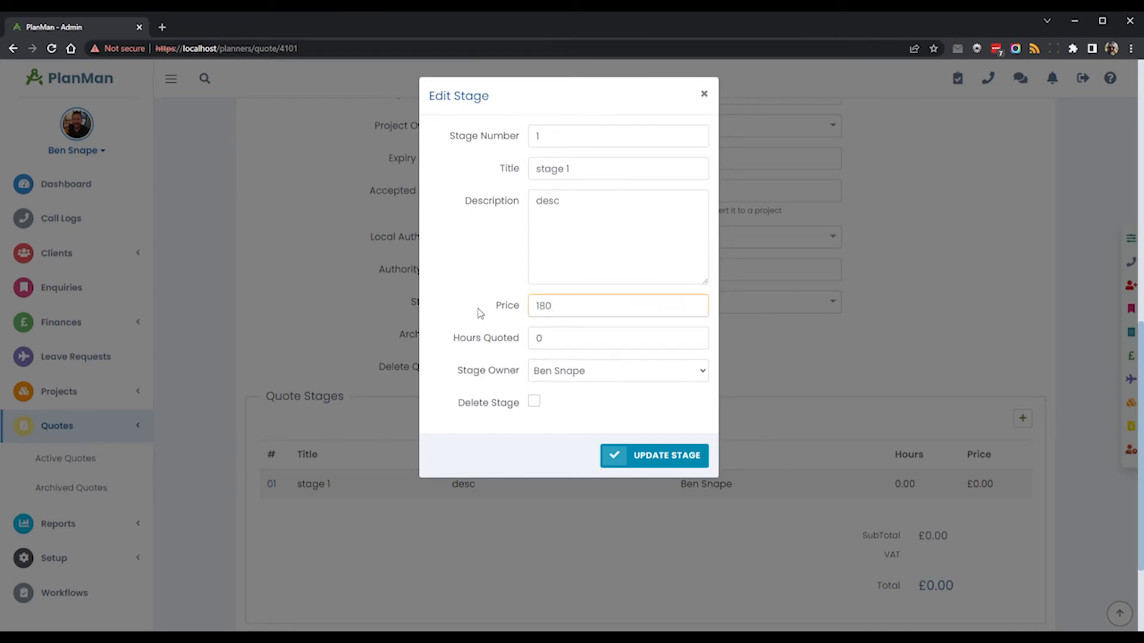
left_click(541, 338)
type("4")
left_click(646, 455)
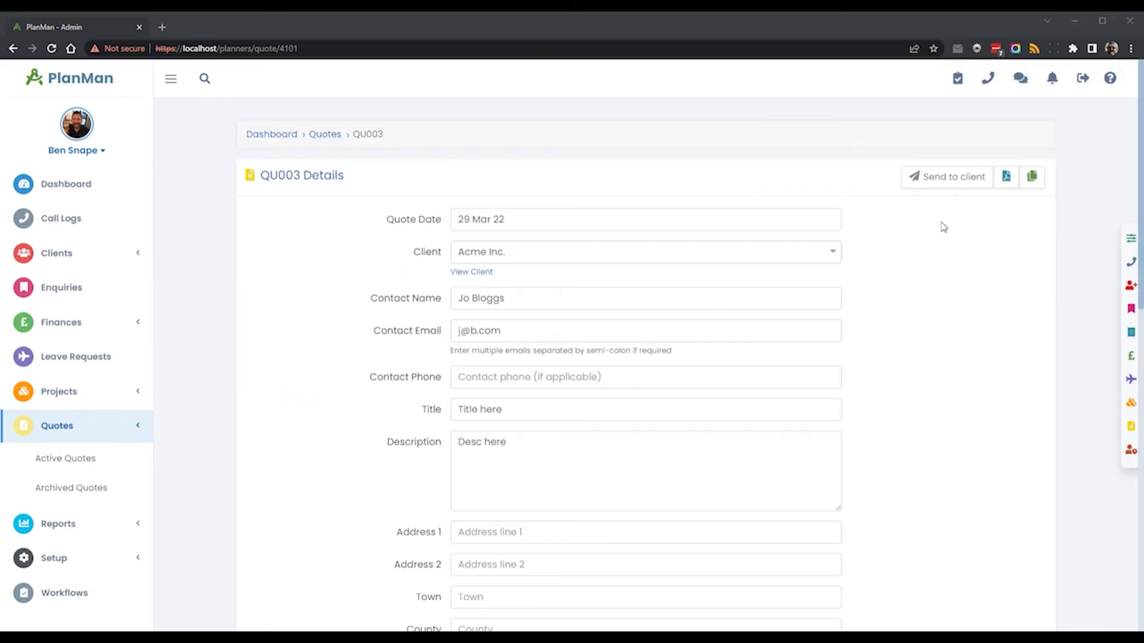
Step: Email the quote to the client with the default subject and body, leaving the quote and expiry dates un-updated
left_click(939, 178)
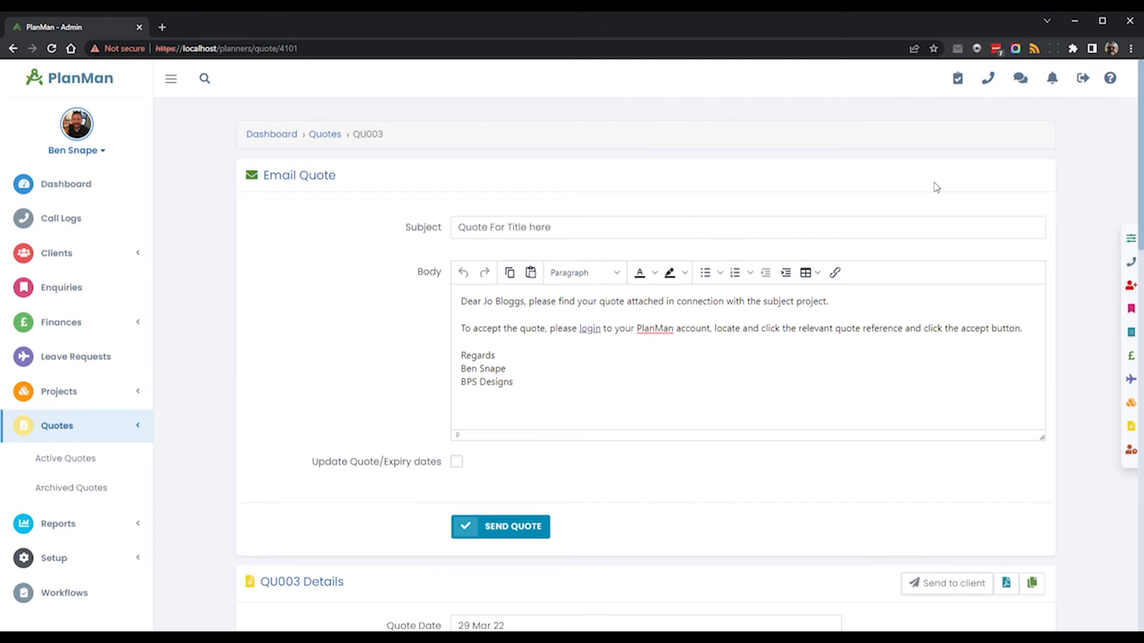
left_click_drag(462, 302, 574, 391)
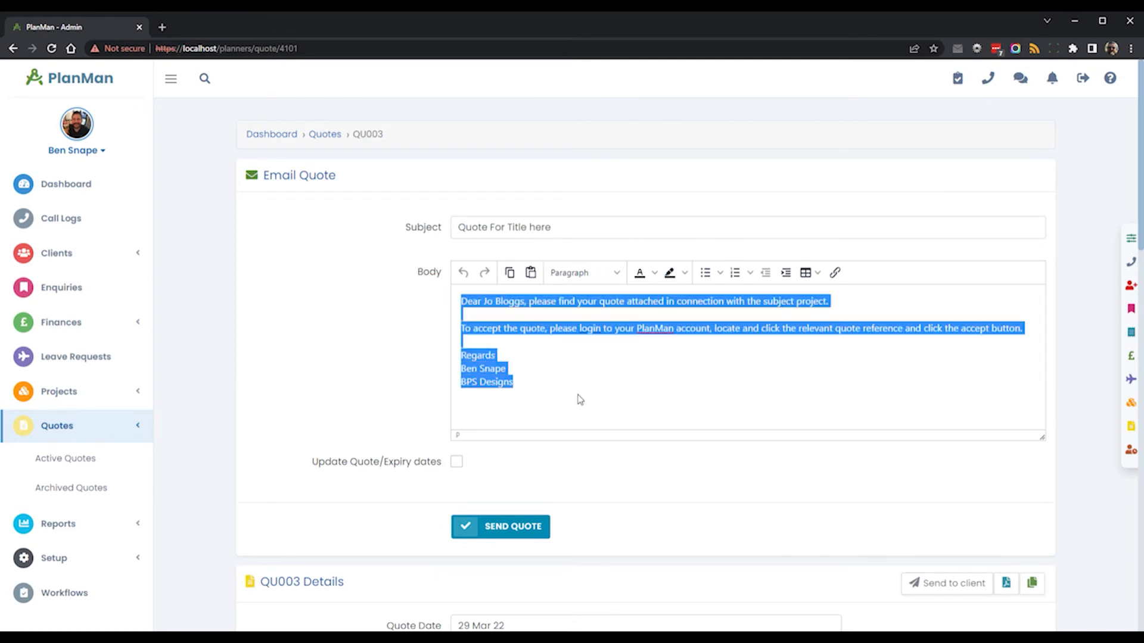
left_click(581, 400)
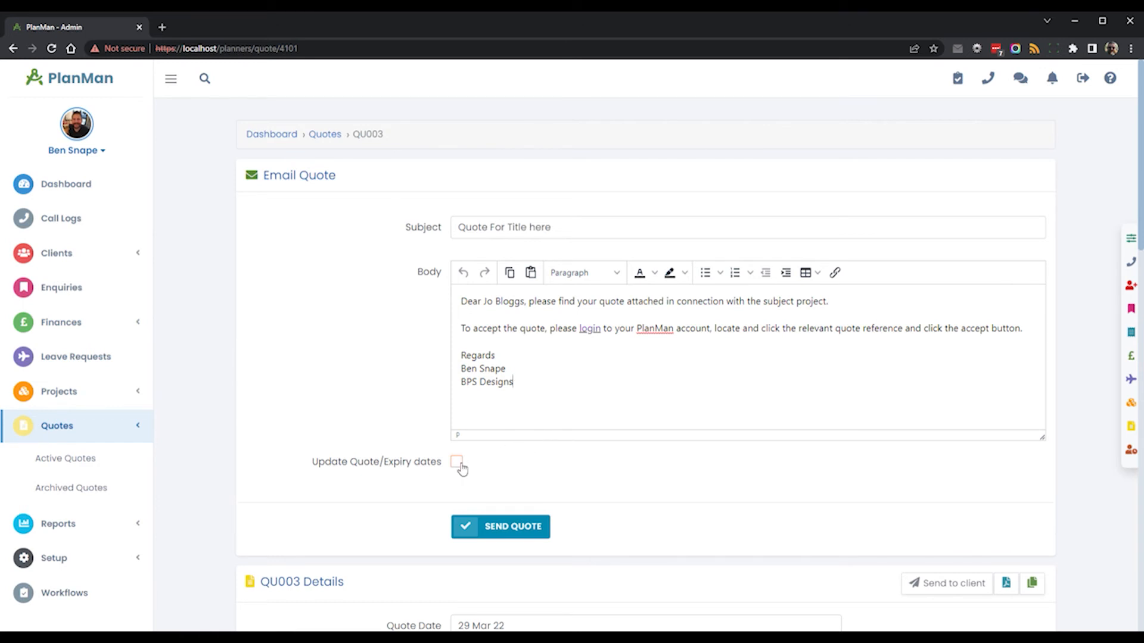
left_click(500, 527)
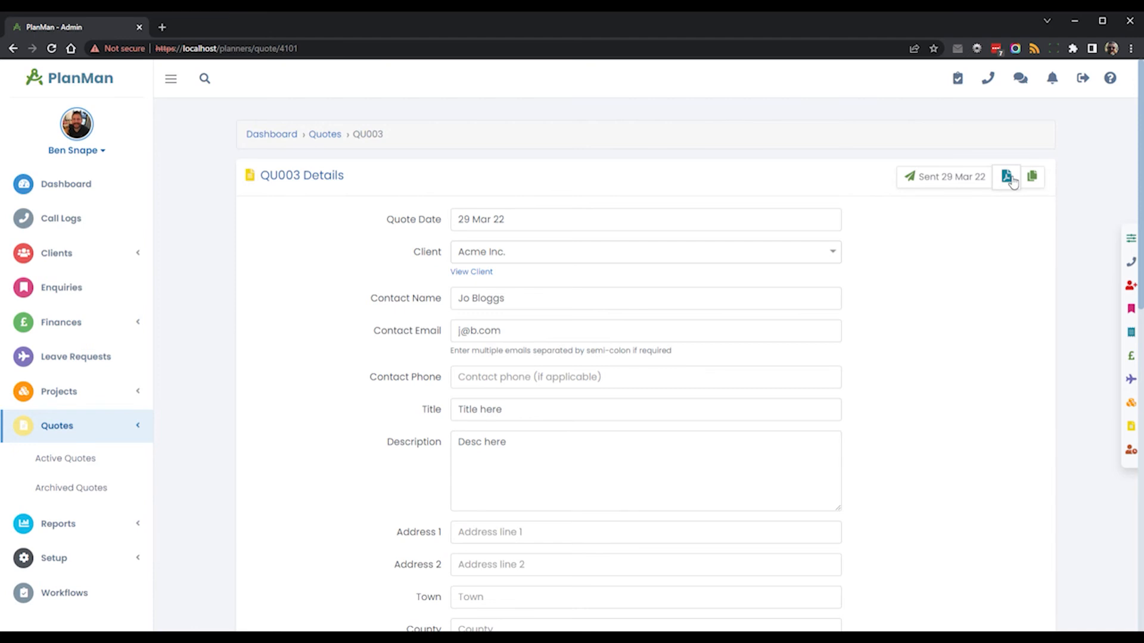
left_click(1032, 177)
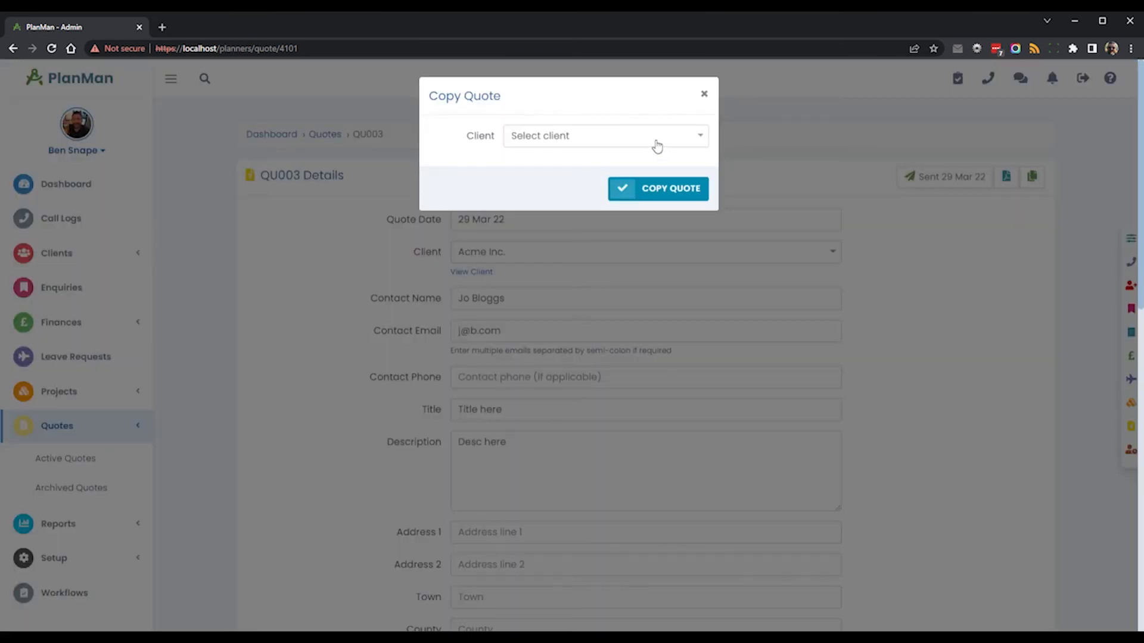
left_click(657, 146)
left_click(560, 179)
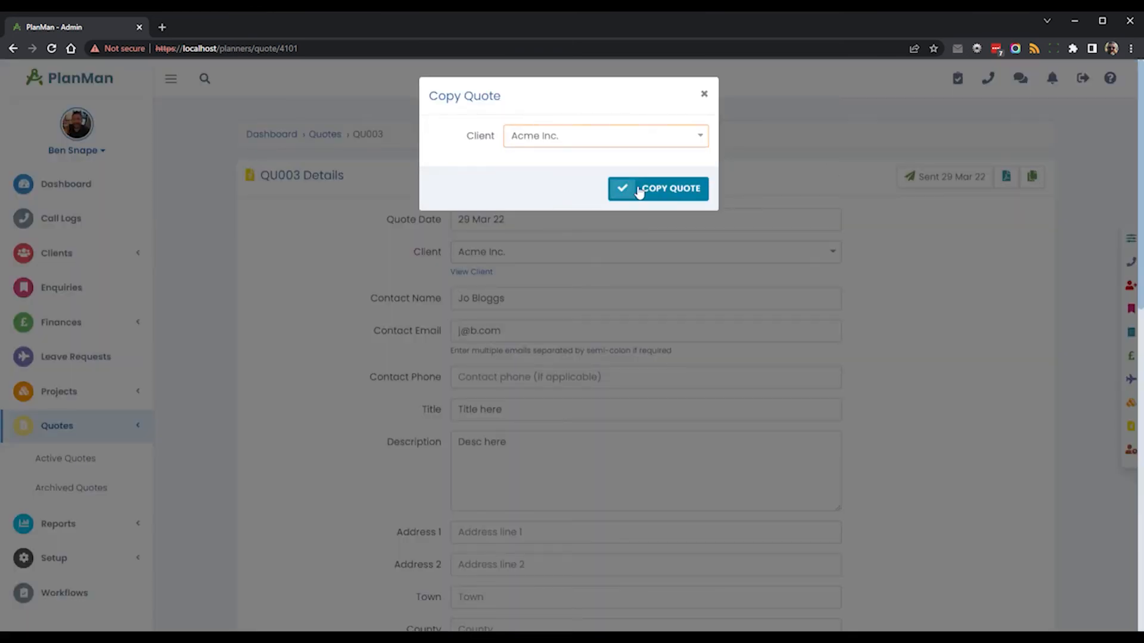
left_click(705, 95)
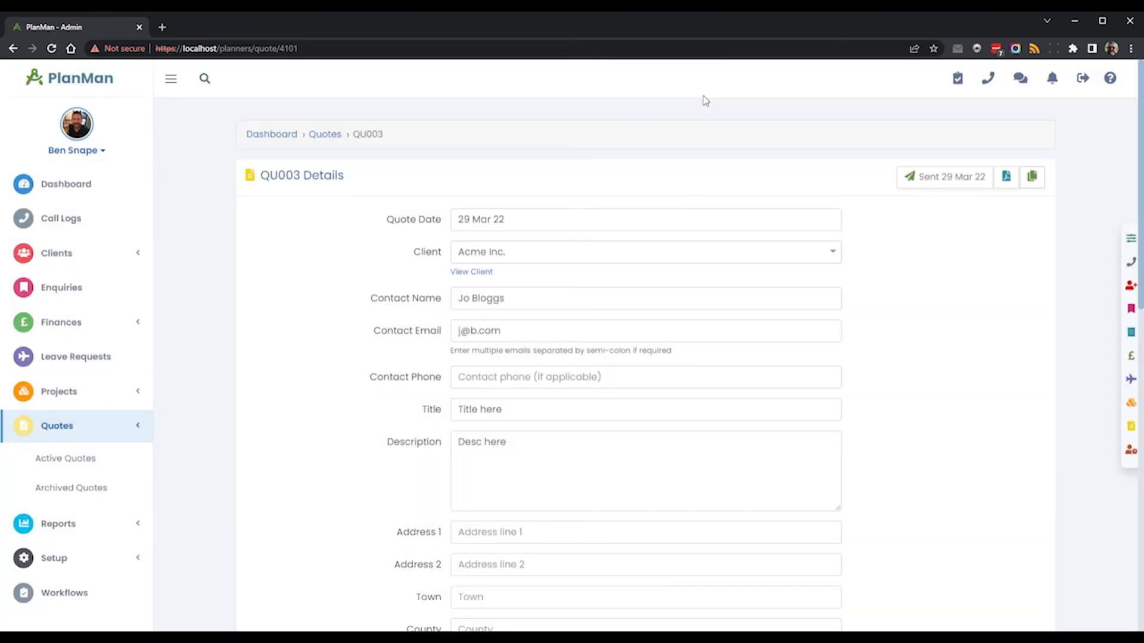
Step: Examine the quote's accepted date field for accepting it on the client's behalf
scroll(706, 119, "down", 6)
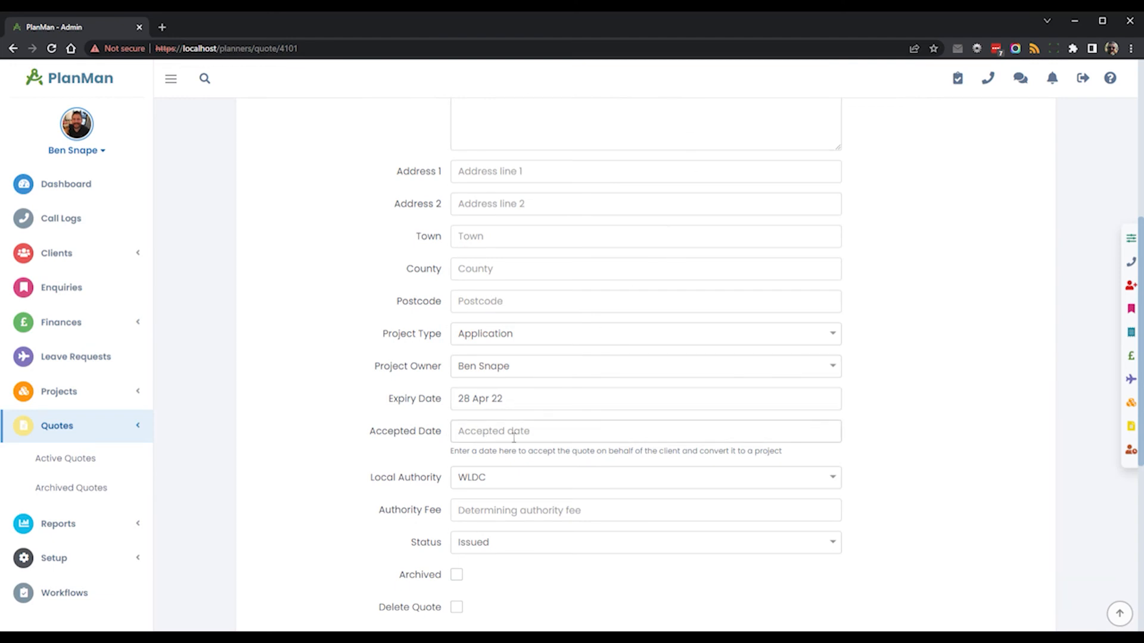
left_click(514, 437)
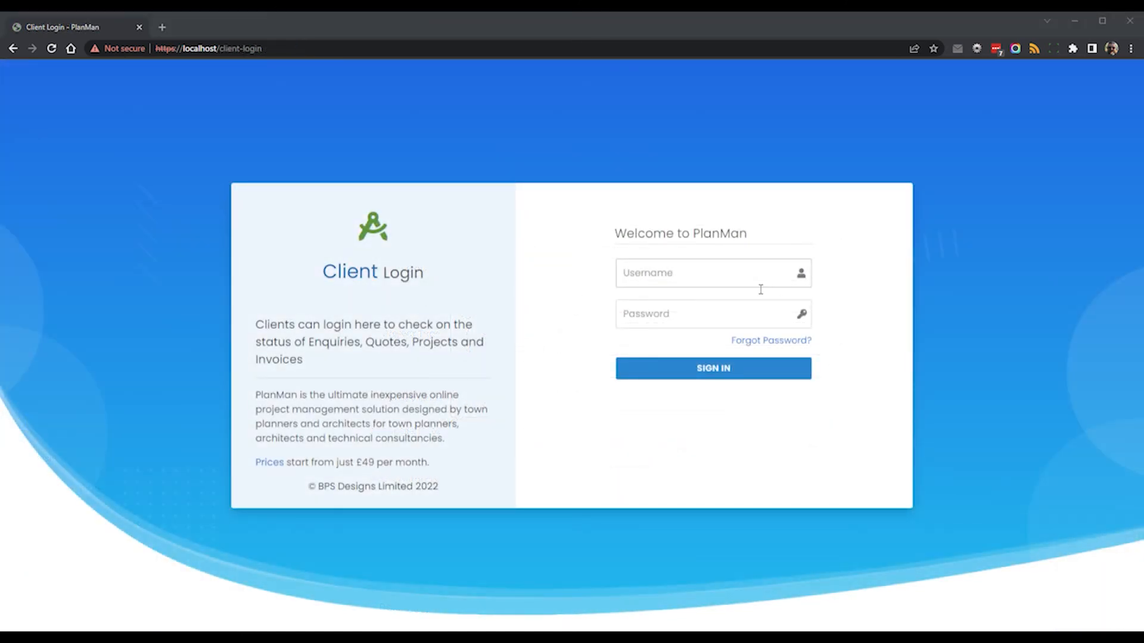
Step: Sign in to the client portal with the client's username and account password
left_click(714, 283)
type("joe")
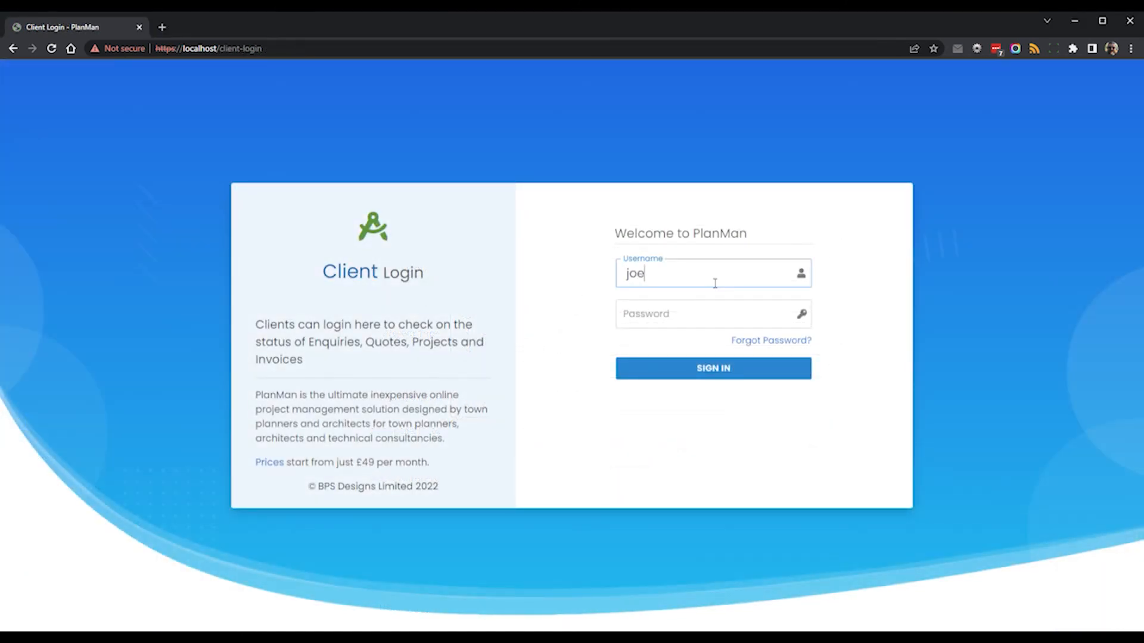
type("bloggs")
key("Tab")
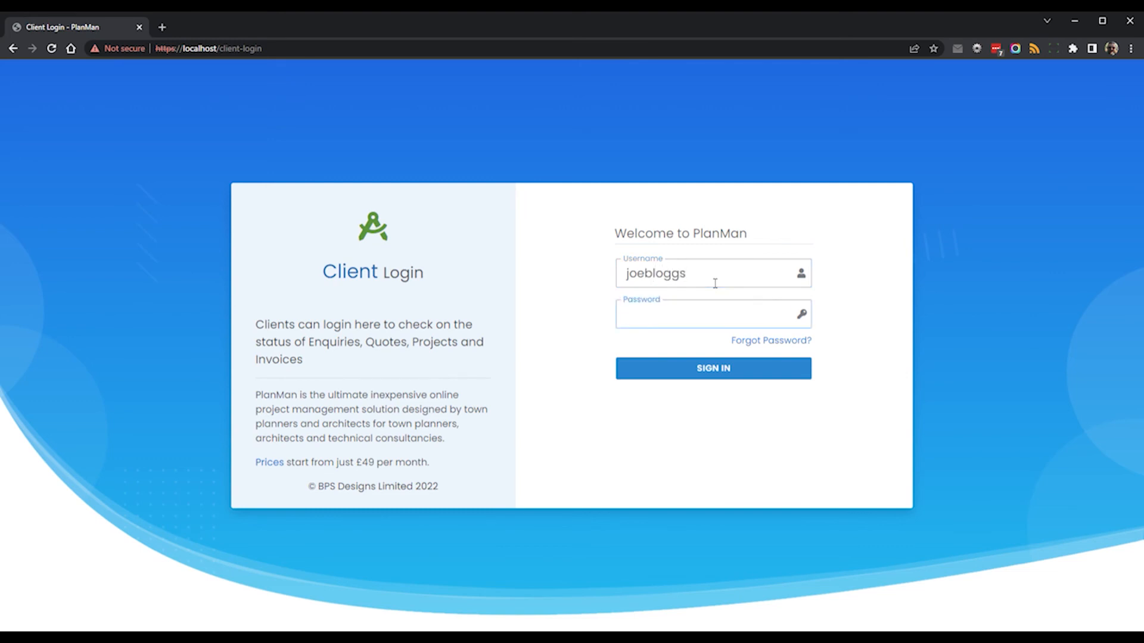
type("password")
key("Return")
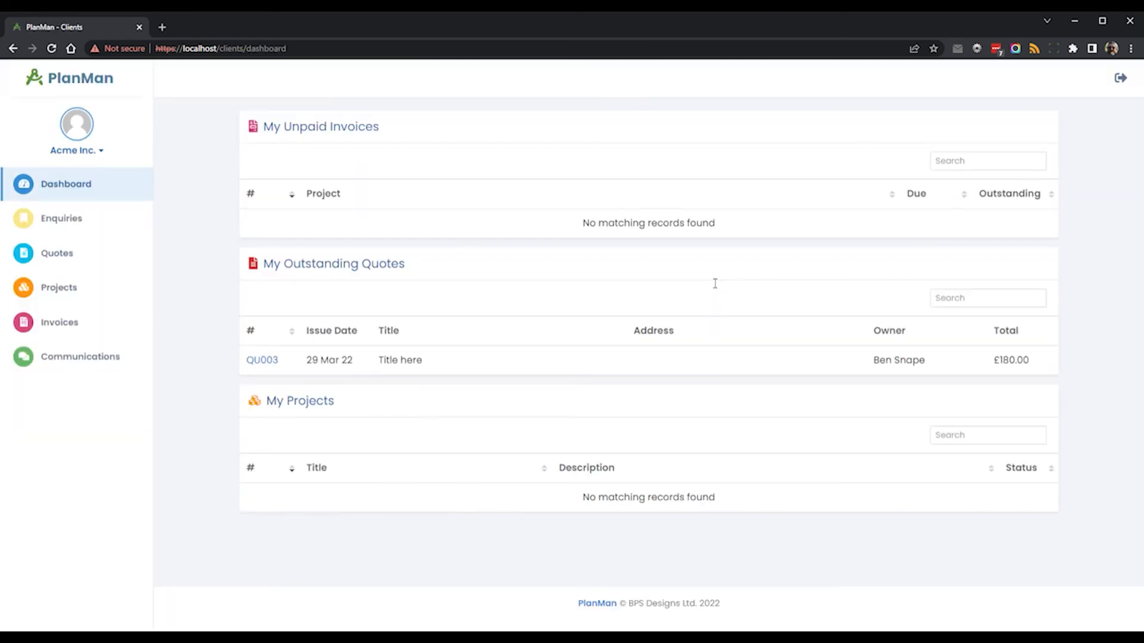
Step: Review the unpaid invoices, outstanding quotes and projects sections on the client dashboard
left_click_drag(274, 125, 395, 137)
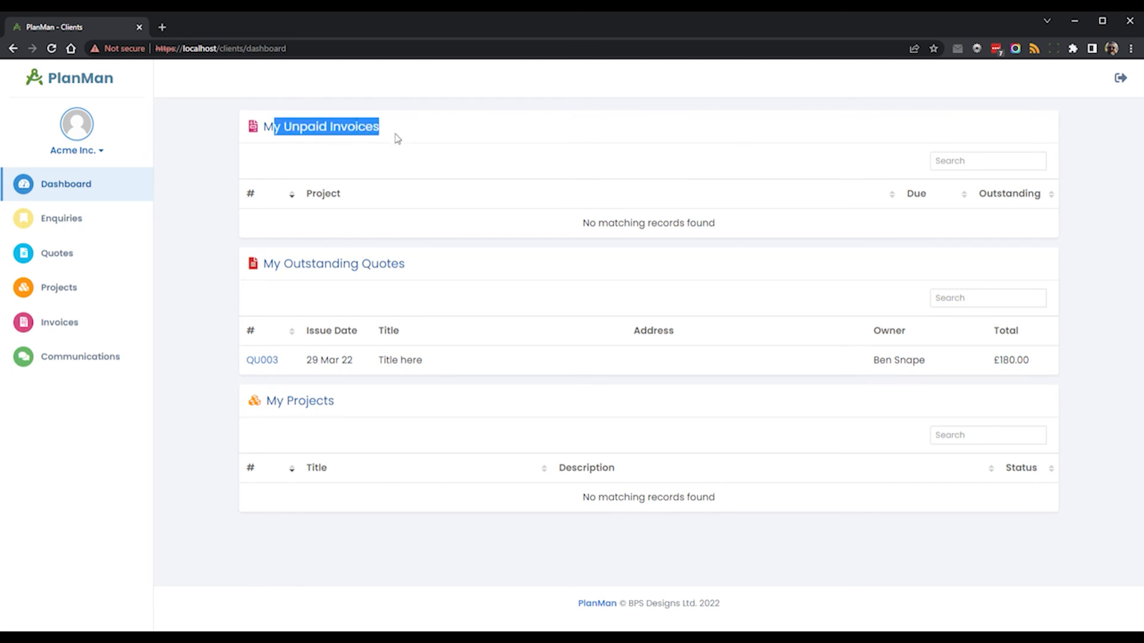
double_click(267, 268)
left_click_drag(297, 271, 479, 278)
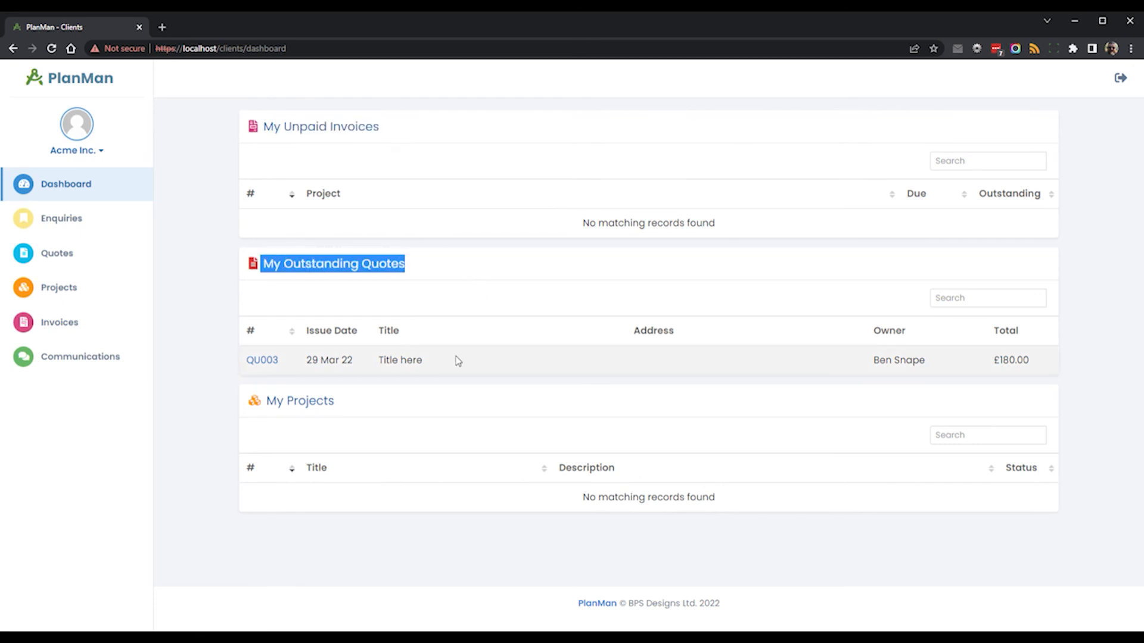
left_click_drag(276, 408, 366, 406)
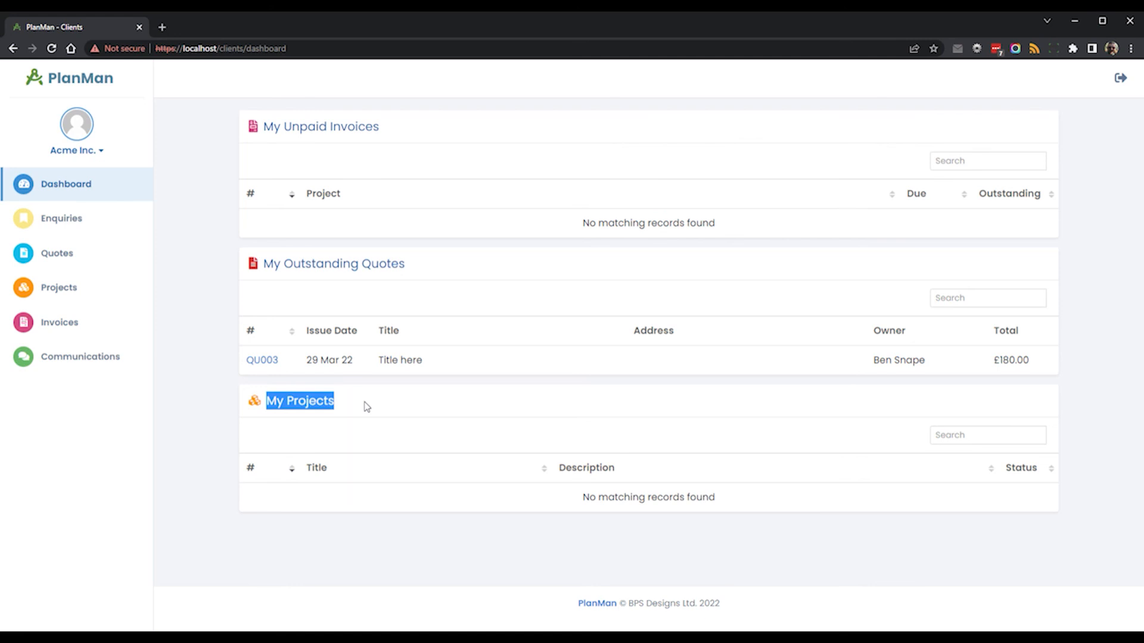
Step: Open the outstanding quote "Title here" and accept it as the client, confirming its conversion to a project
left_click(265, 360)
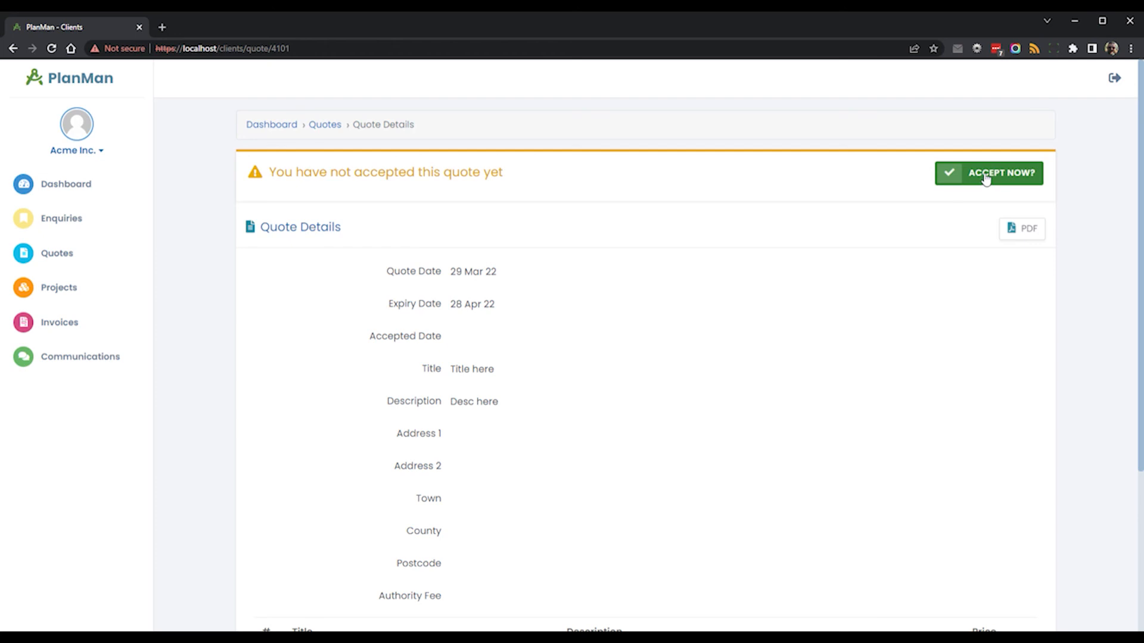
left_click(986, 179)
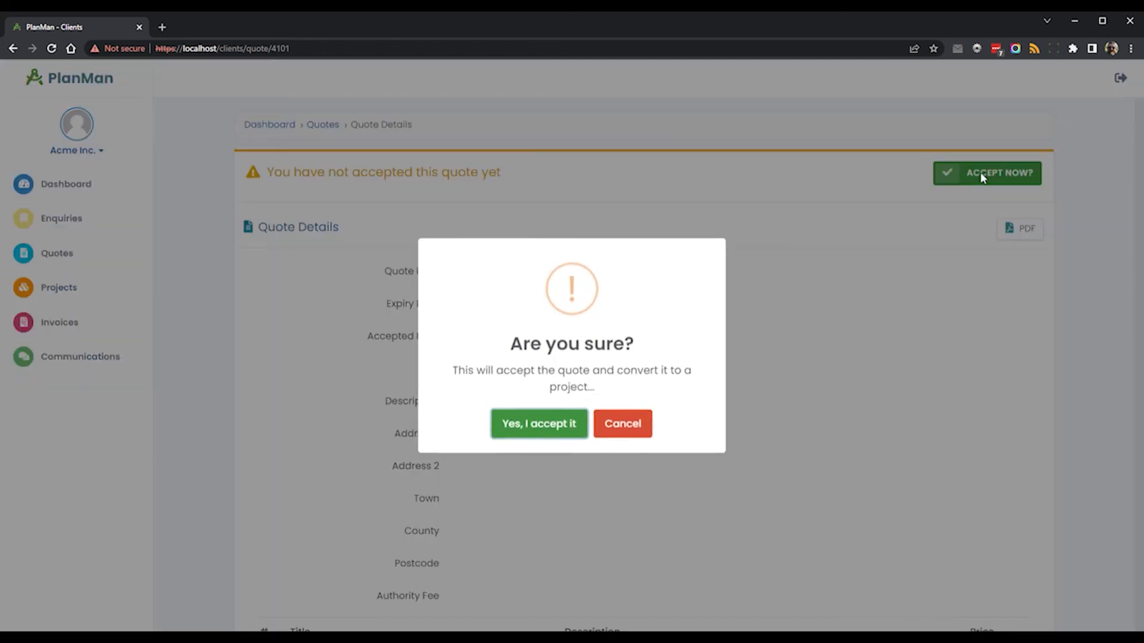
left_click(558, 427)
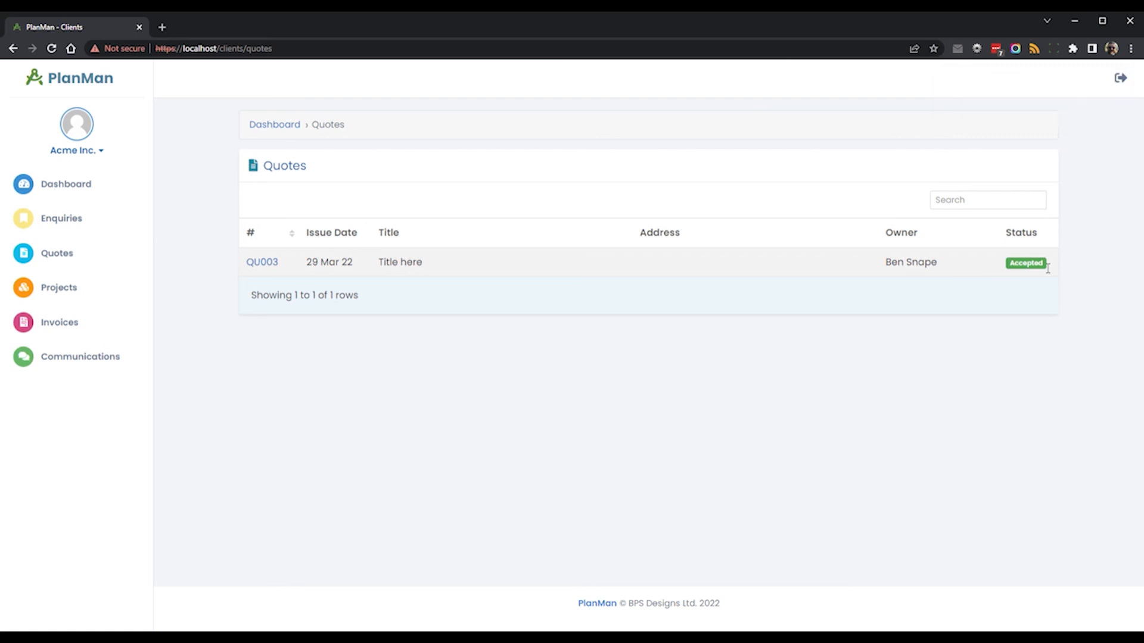
Step: Open the client's projects list and check the status and owner of the project "Title here"
left_click(80, 296)
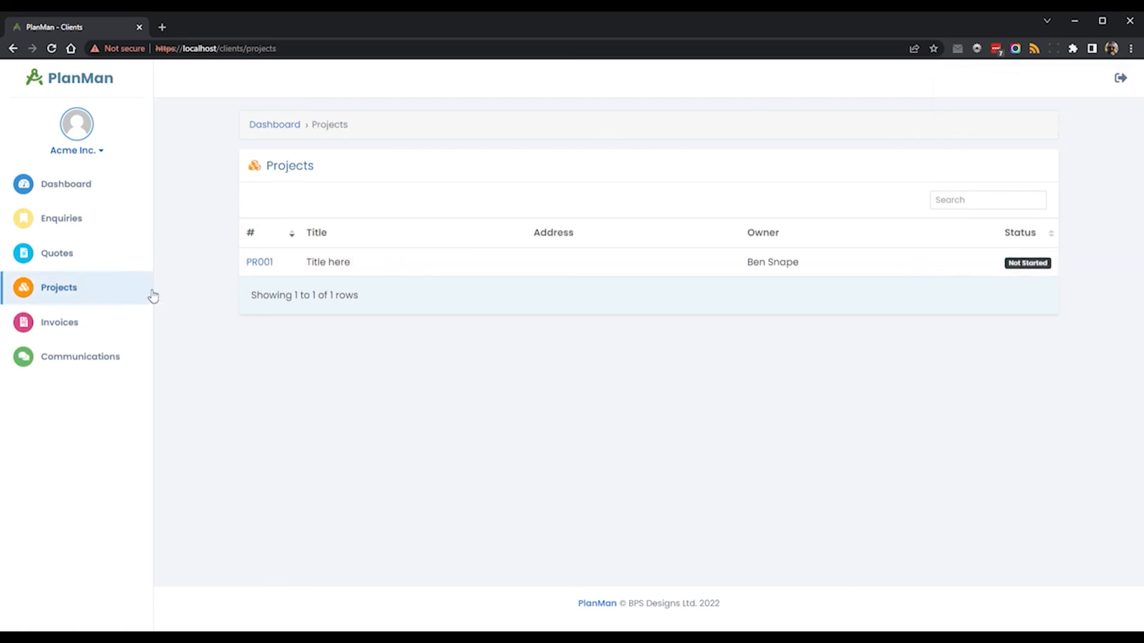
left_click_drag(1005, 266, 1064, 268)
left_click_drag(748, 265, 823, 266)
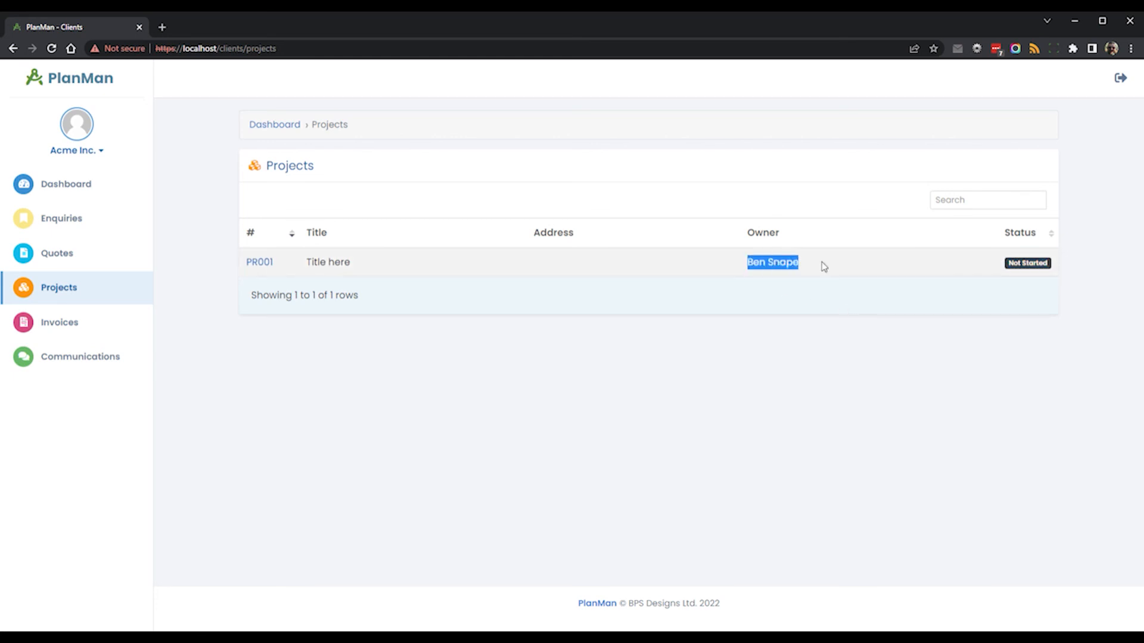
left_click(815, 370)
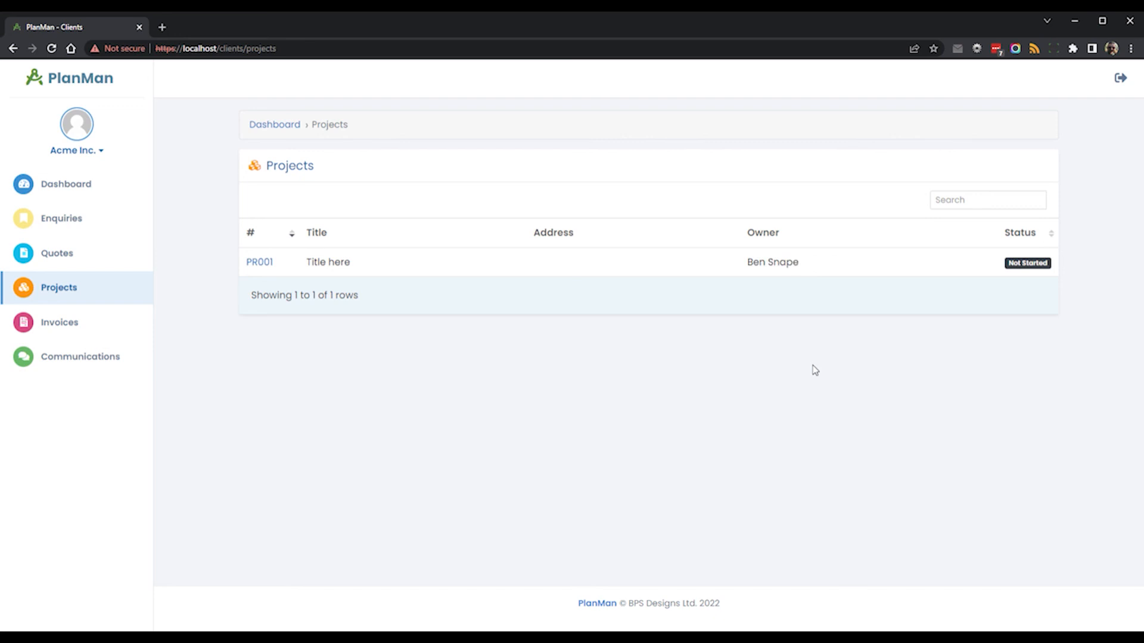